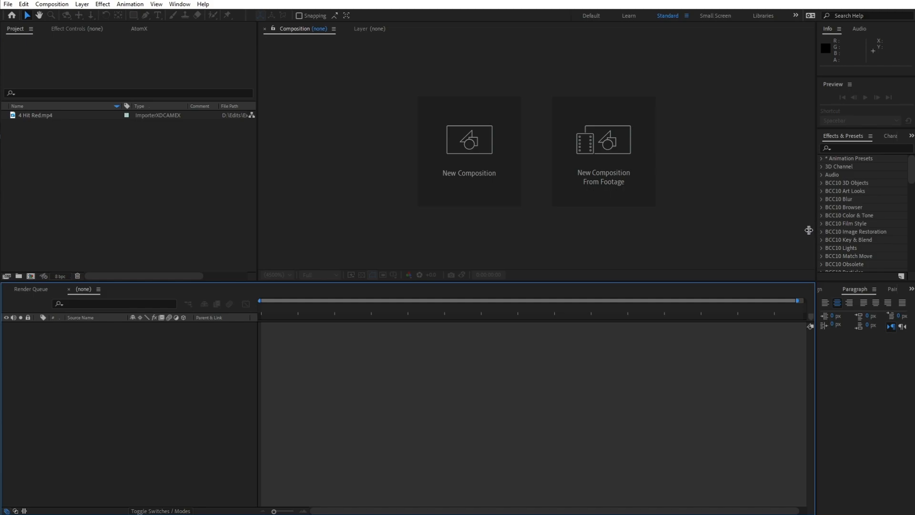
Create a new 1920 × 1080 px composition at 60 fps with half resolution and a duration of 0:01:30:00.
click(199, 200)
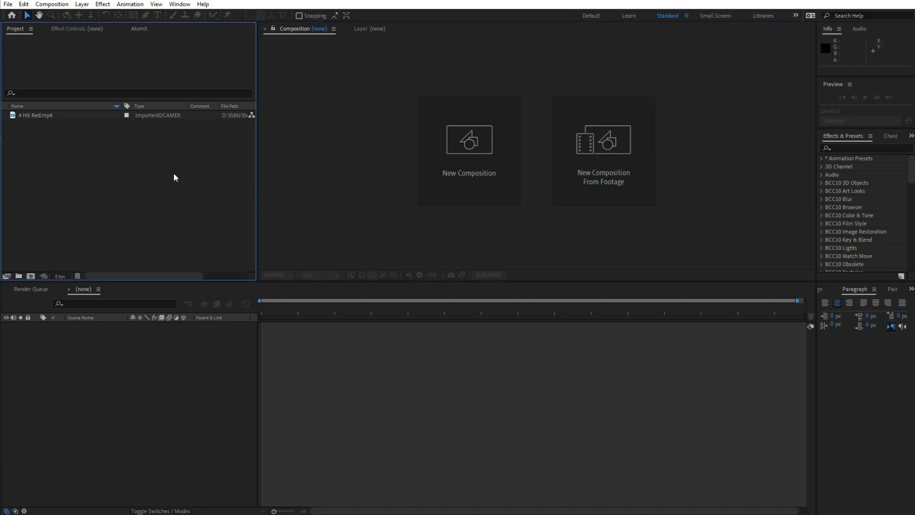
right_click(163, 159)
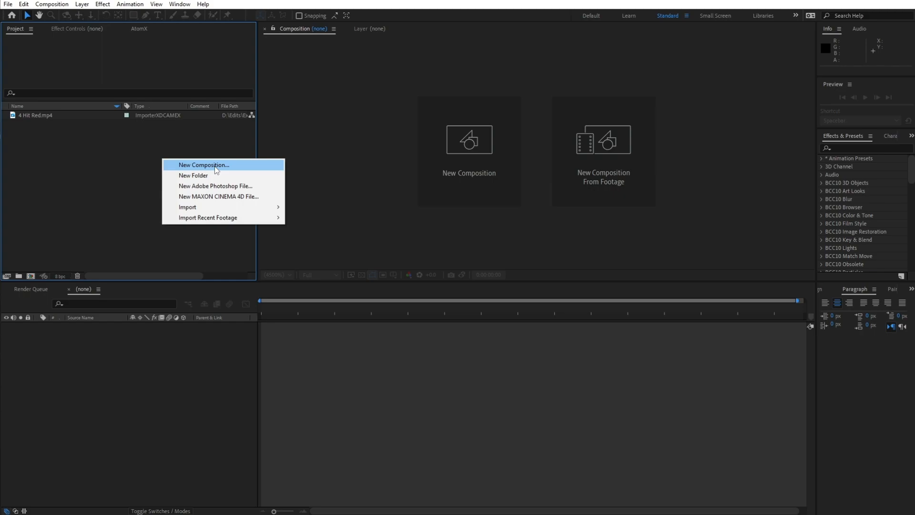
click(216, 167)
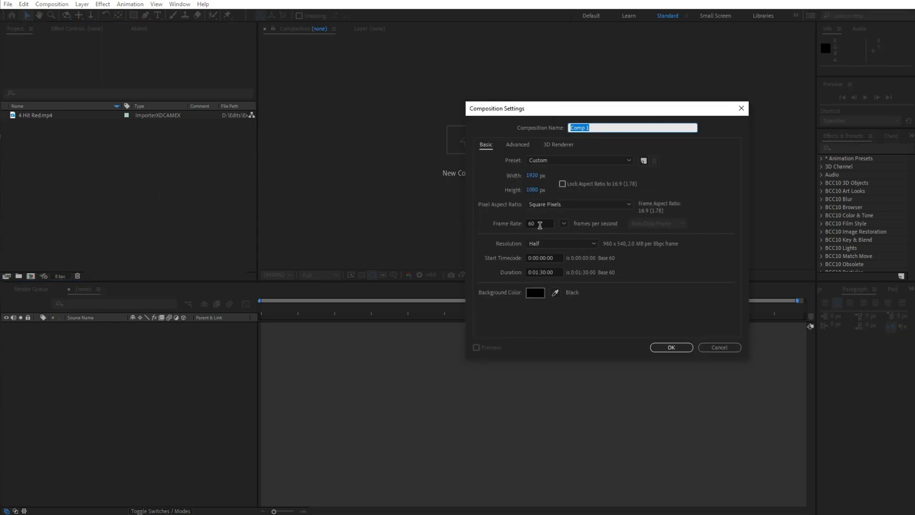
click(522, 145)
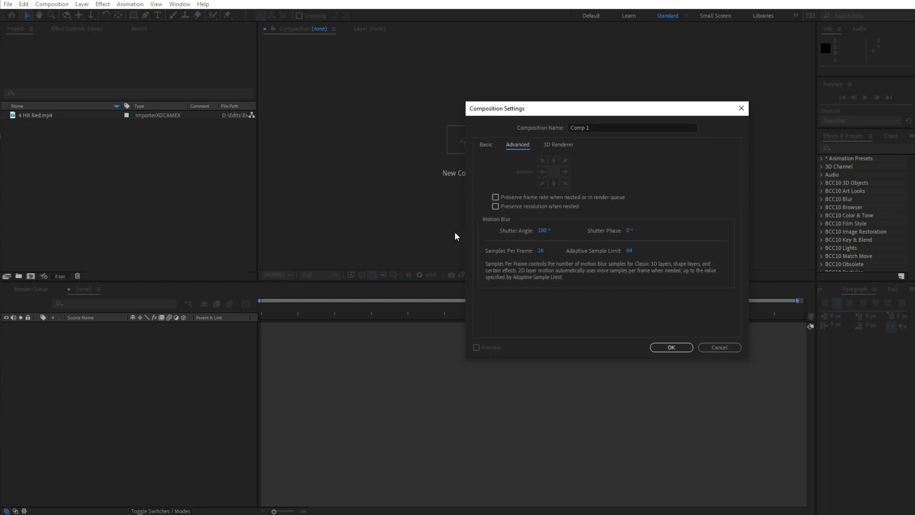
click(489, 145)
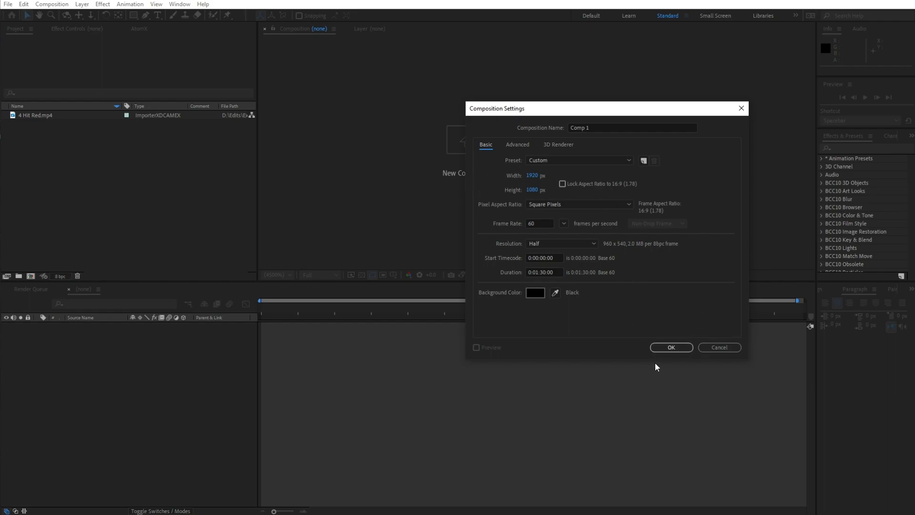
click(660, 347)
Add the 4 Hit Red.mp4 footage as a layer at the start of the composition's timeline.
drag(46, 125, 262, 326)
key(equal)
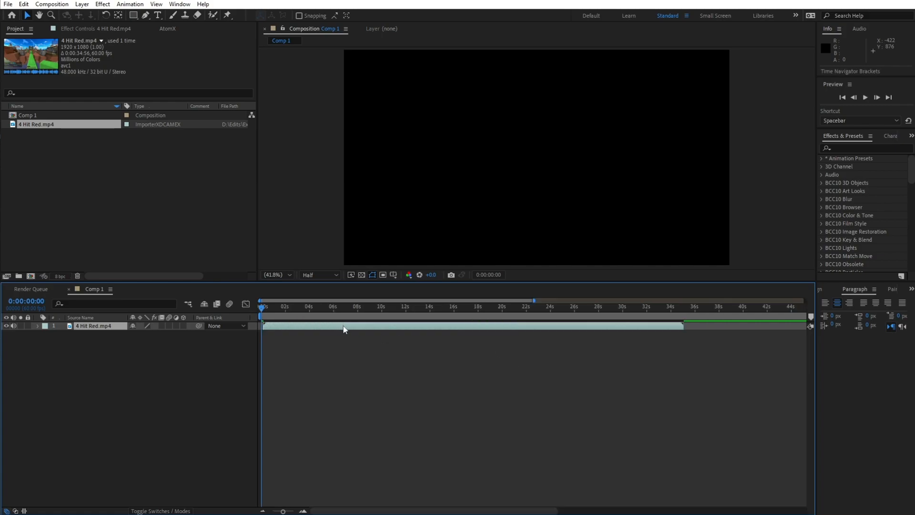
key(equal)
key(equal)
key(equal)
key(ctrl+z)
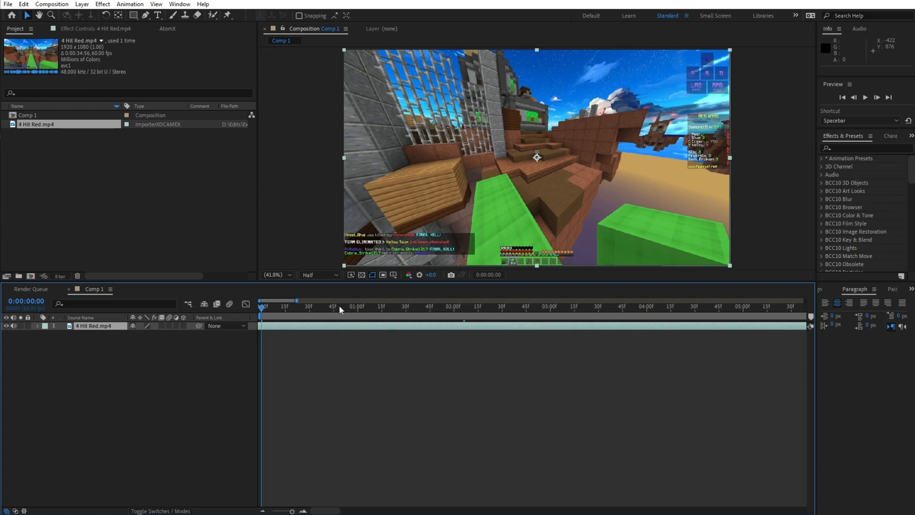
drag(328, 307, 261, 305)
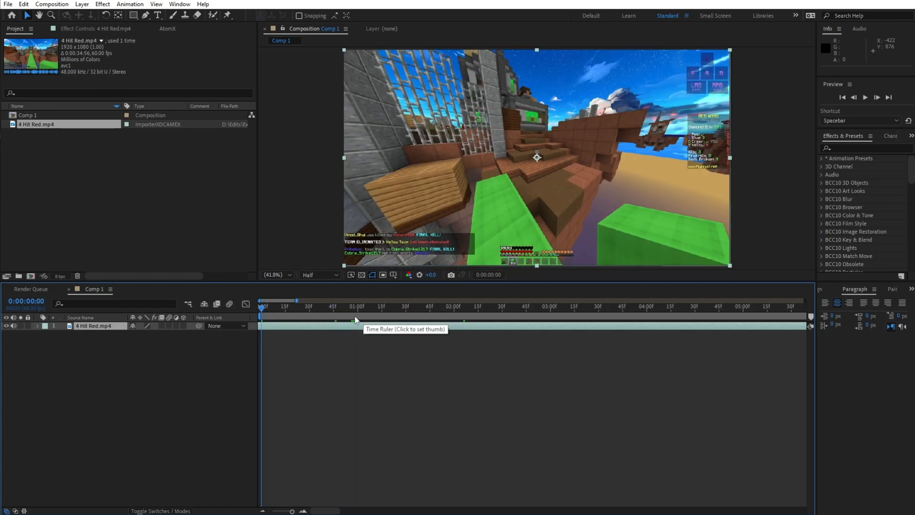
Cut the clip at 0:00:03:00 and delete the part after it and the extra copy, leaving one three-second layer.
key(ctrl+d)
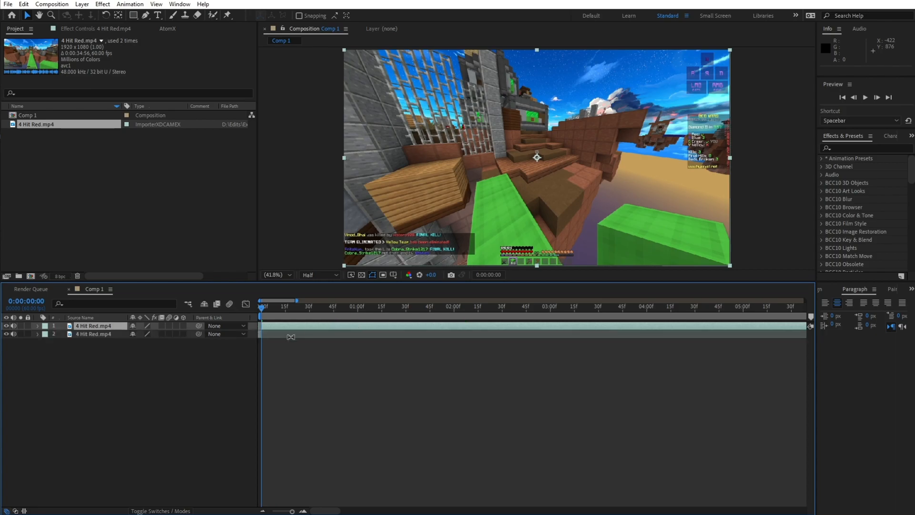
drag(426, 309, 552, 313)
key(ctrl+shift+d)
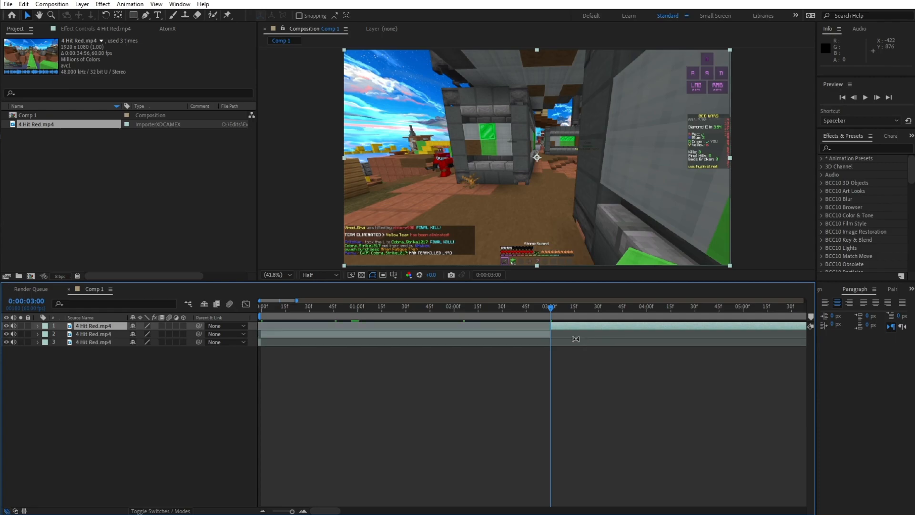
key(Delete)
click(253, 335)
key(Delete)
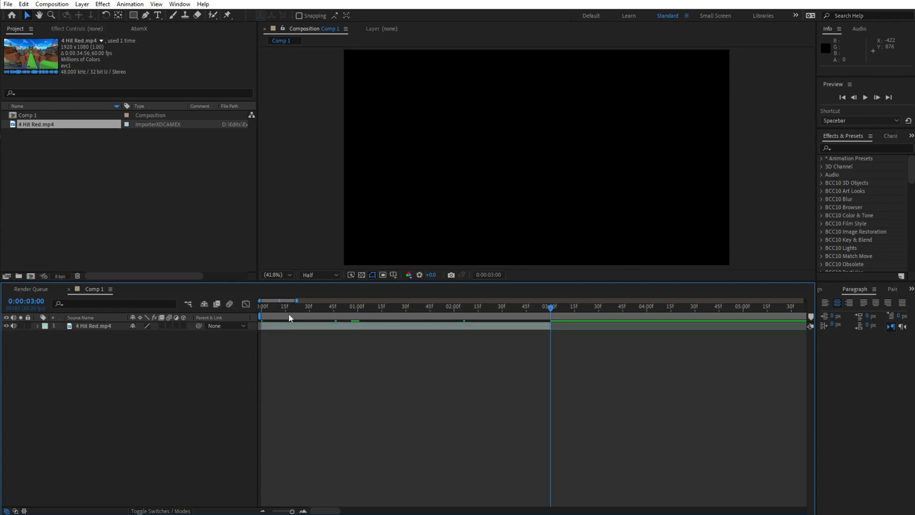
Split the clip at 0:00:01:00 and 0:00:02:00, with composition markers at both times.
click(308, 308)
key(equal)
drag(367, 308, 408, 309)
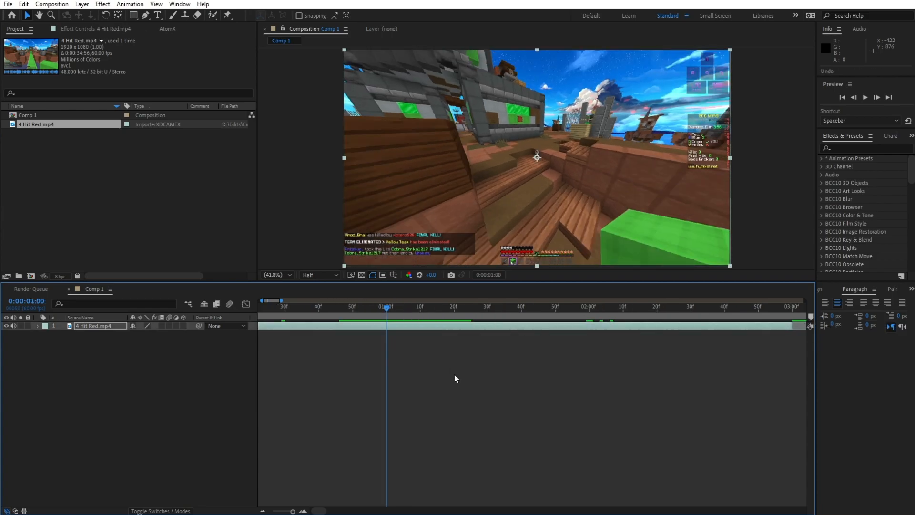
click(454, 374)
drag(584, 307, 591, 307)
mouse_move(406, 306)
mouse_down()
mouse_move(387, 308)
mouse_move(564, 316)
mouse_move(399, 322)
mouse_up()
click(401, 325)
key(ctrl+shift+d)
click(590, 306)
key(ctrl+shift+d)
Add a null object above the middle clip and trim it to run from 0:00:01:00 to 0:00:02:00.
click(386, 307)
click(426, 329)
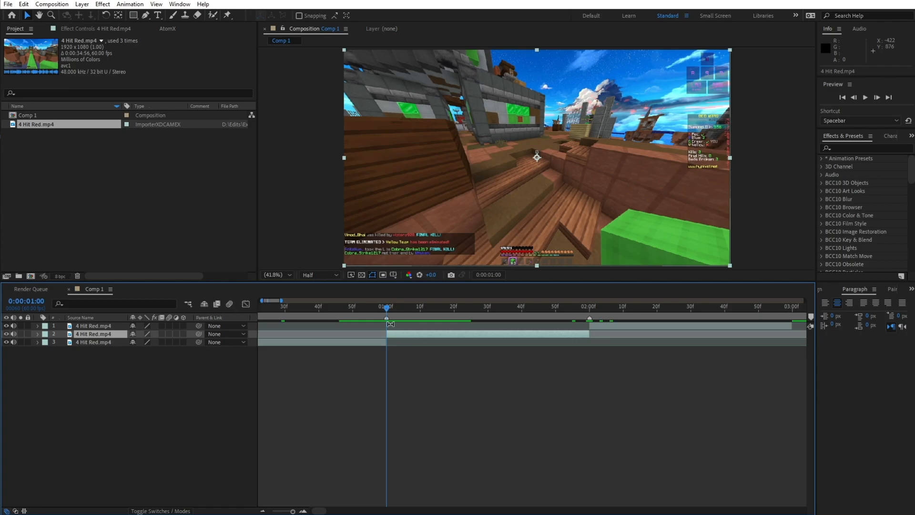
mouse_move(393, 306)
mouse_down()
mouse_move(575, 312)
mouse_move(387, 313)
mouse_up()
key(ctrl+alt+shift+y)
key(ctrl+shift+d)
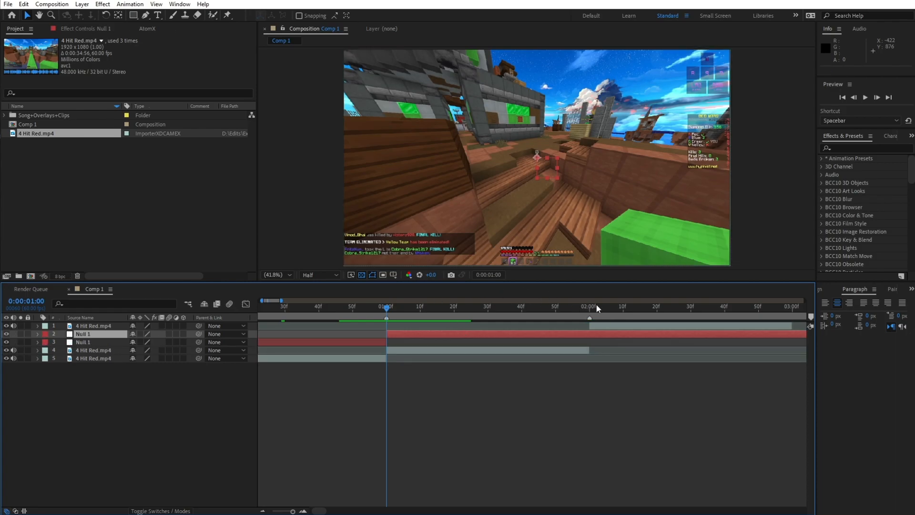
click(591, 306)
key(ctrl+shift+d)
key(Delete)
click(381, 342)
key(Delete)
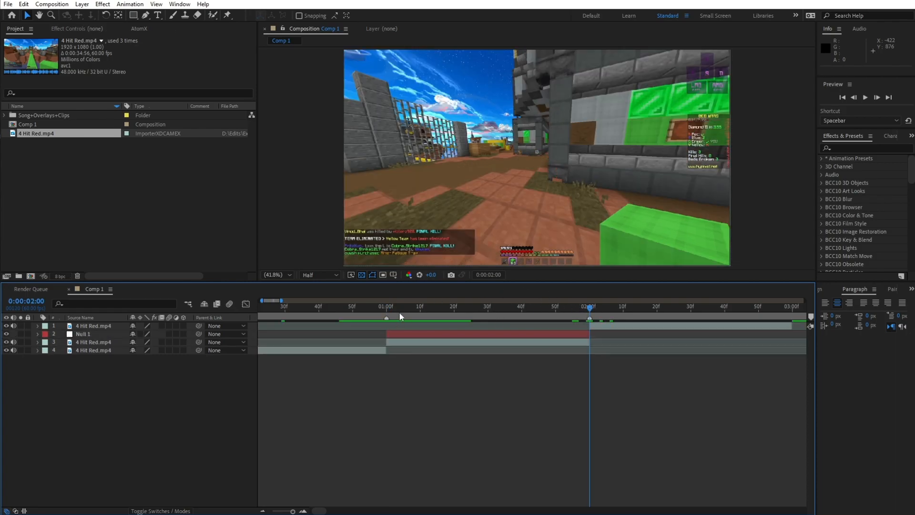
Expand the Transform properties of the null and of the middle clip in the timeline.
click(401, 314)
click(396, 342)
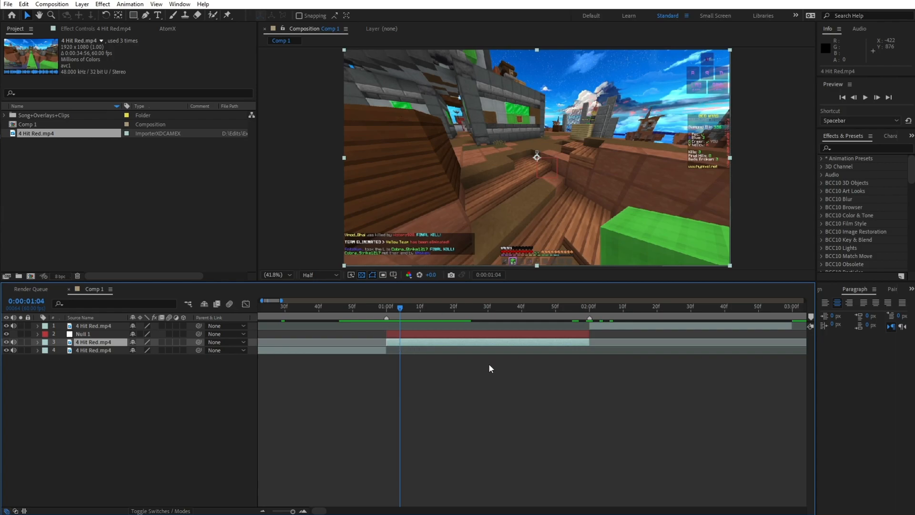
drag(443, 320, 406, 308)
click(415, 334)
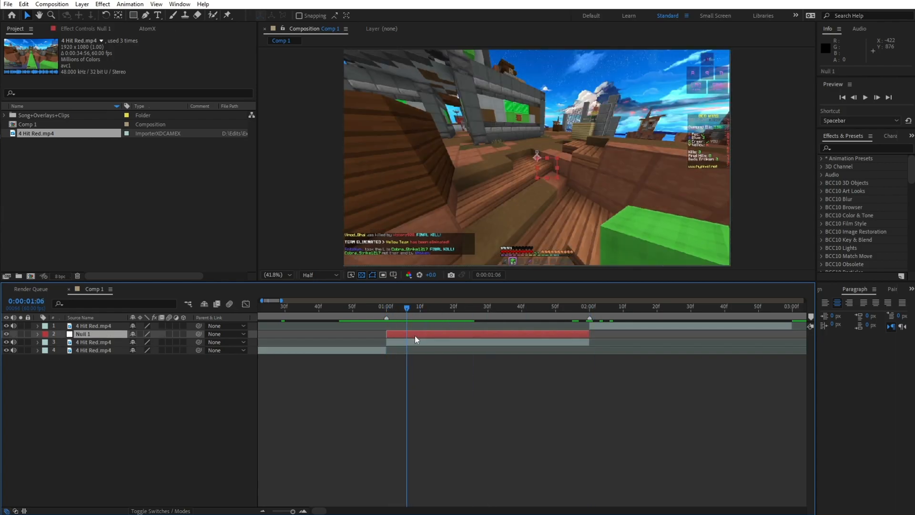
click(38, 342)
click(38, 333)
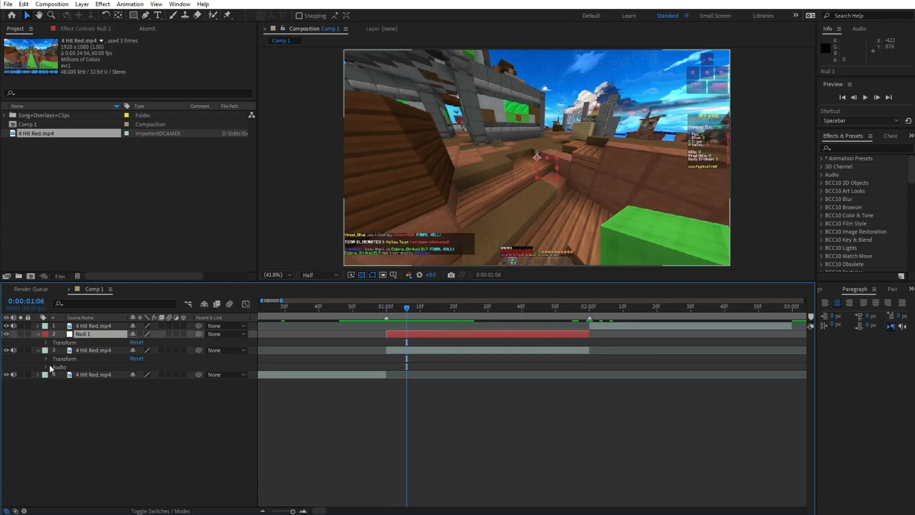
click(45, 359)
click(46, 342)
click(410, 391)
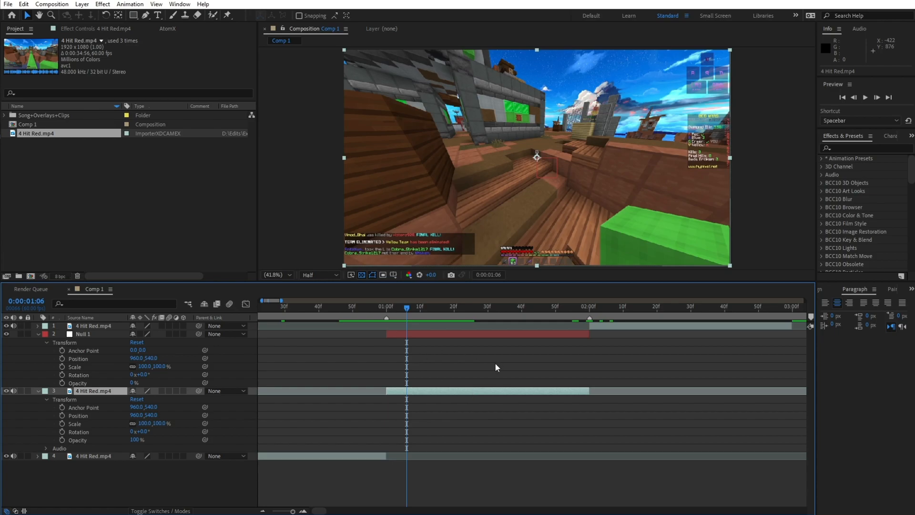
Parent the middle clip to the null, and return to 0:00:01:00.
drag(165, 373, 89, 336)
click(395, 335)
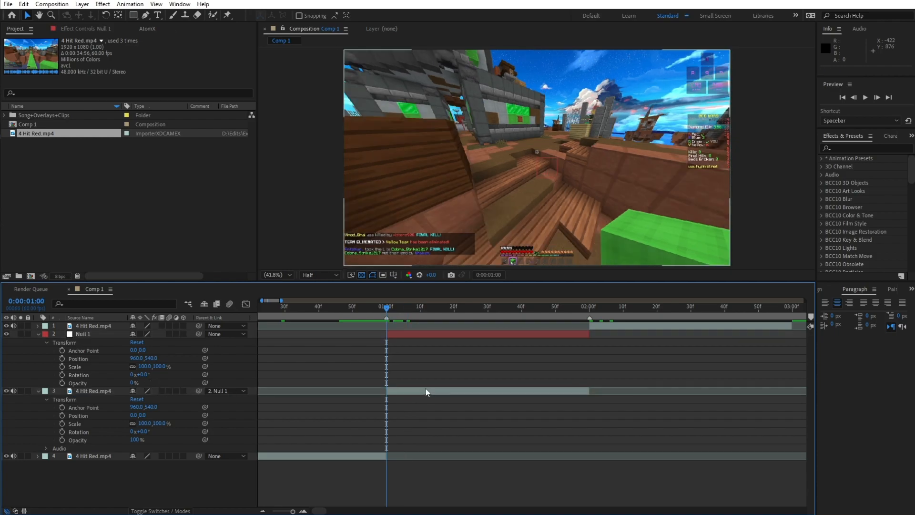
click(426, 391)
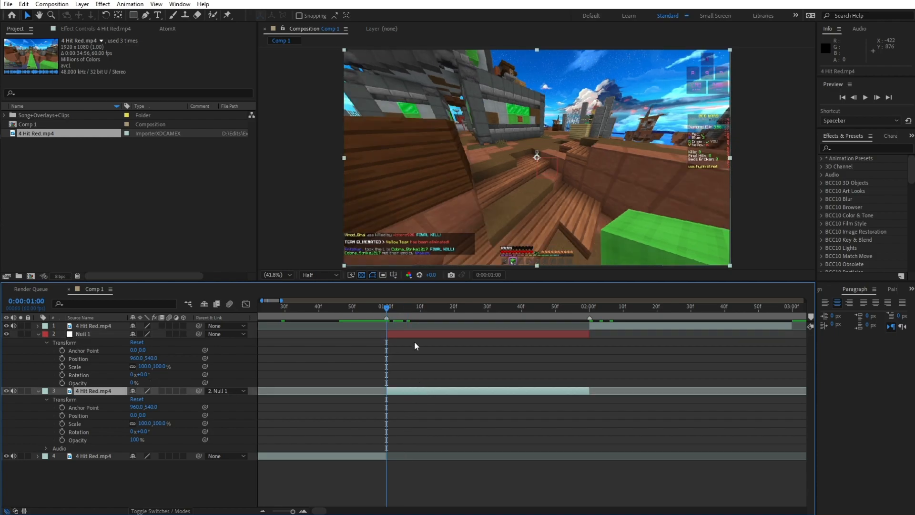
Keyframe the null's Scale at 100% at 0:00:01:00 and 69% at 0:00:01:20.
click(414, 332)
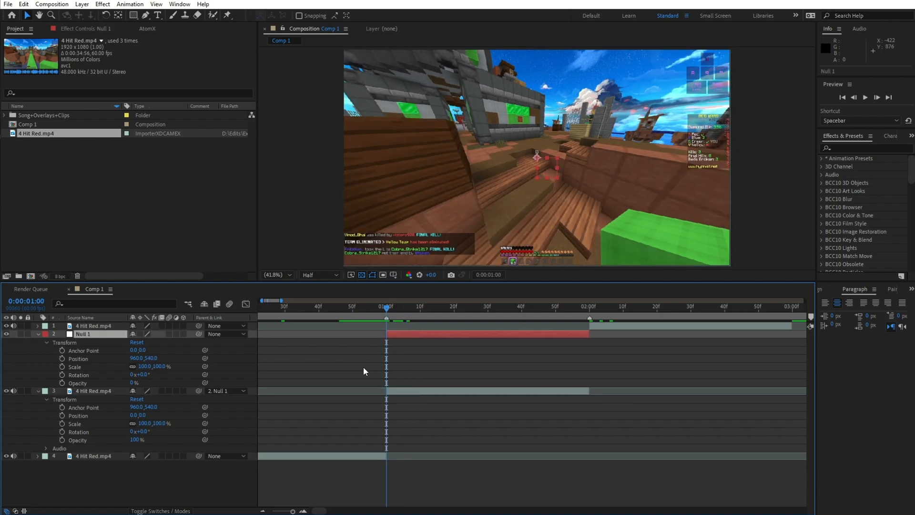
click(62, 367)
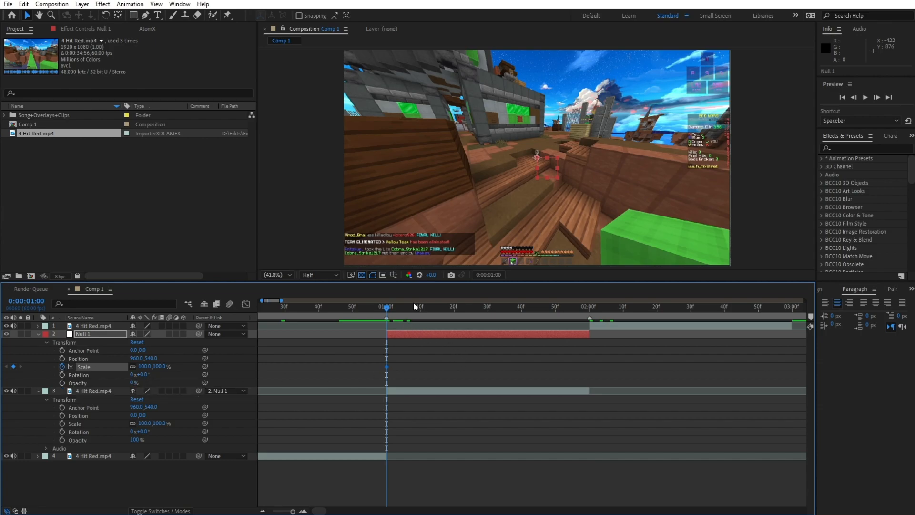
drag(424, 307, 454, 308)
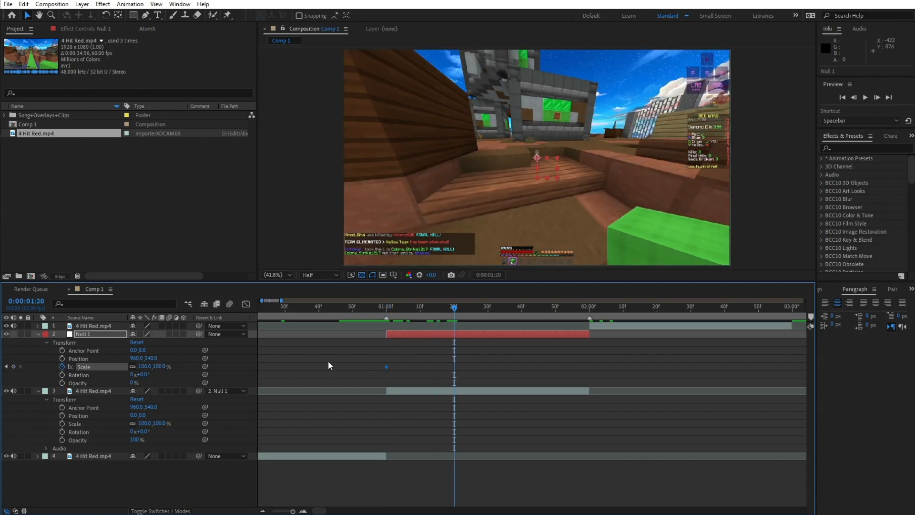
drag(143, 366, 142, 367)
Add null Scale keyframes that hold 69% at 0:00:01:40 and return to 100% at 0:00:02:00.
click(522, 309)
click(13, 367)
drag(575, 311, 590, 312)
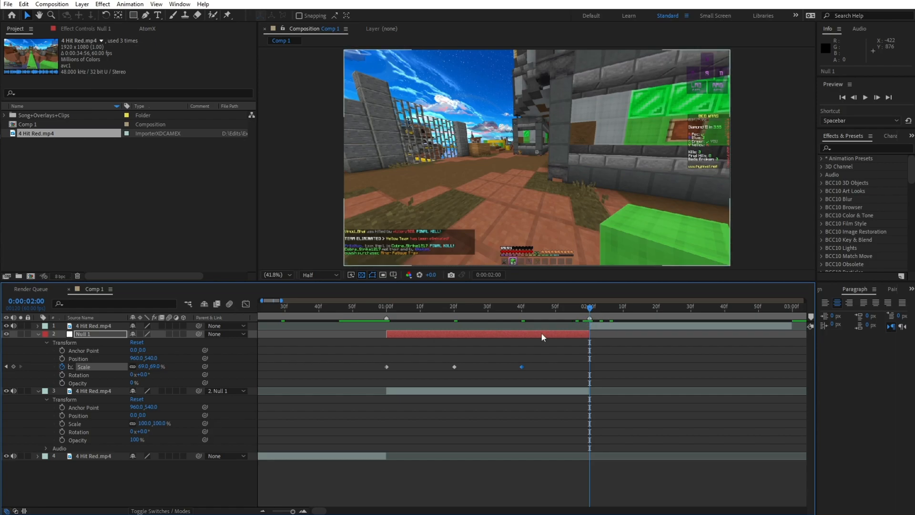
click(142, 366)
text(100)
key(Return)
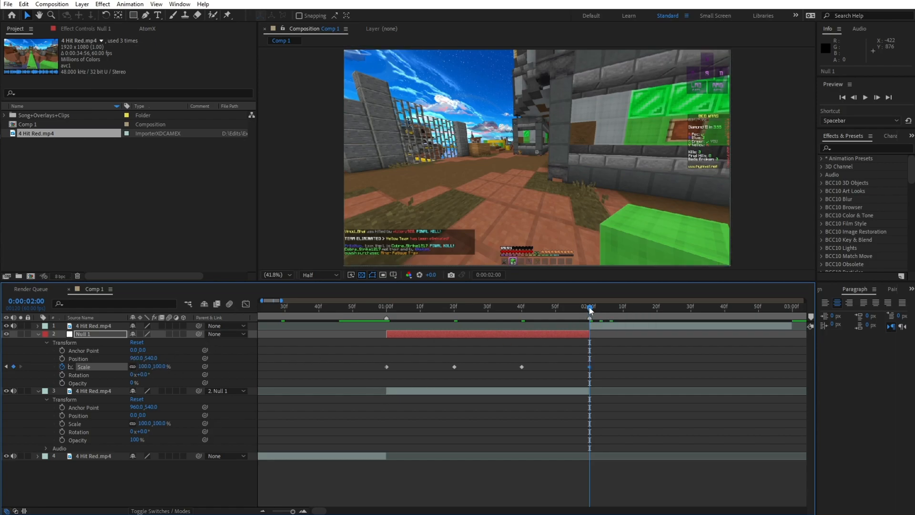
Preview the scale animation, checking the cuts at the start and end of the middle clip.
click(590, 326)
click(586, 309)
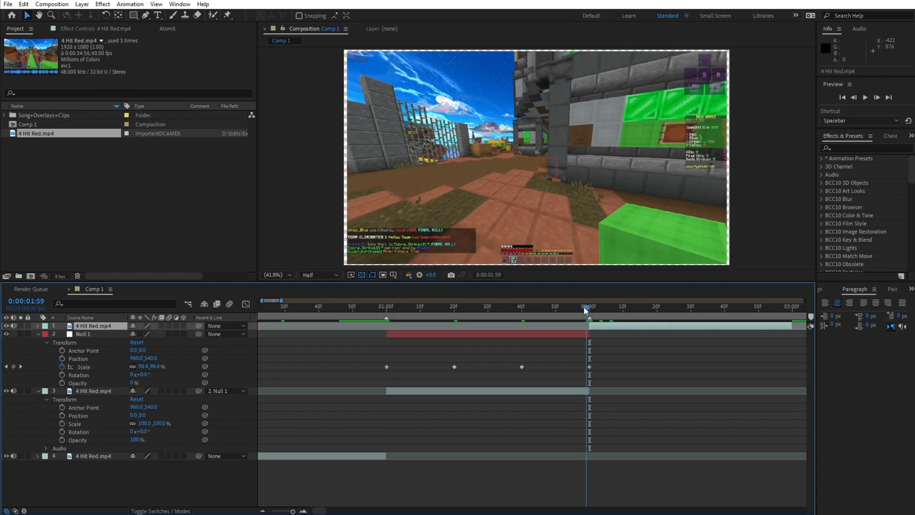
click(589, 309)
drag(350, 308, 468, 307)
key(space)
key(space)
drag(373, 350, 383, 309)
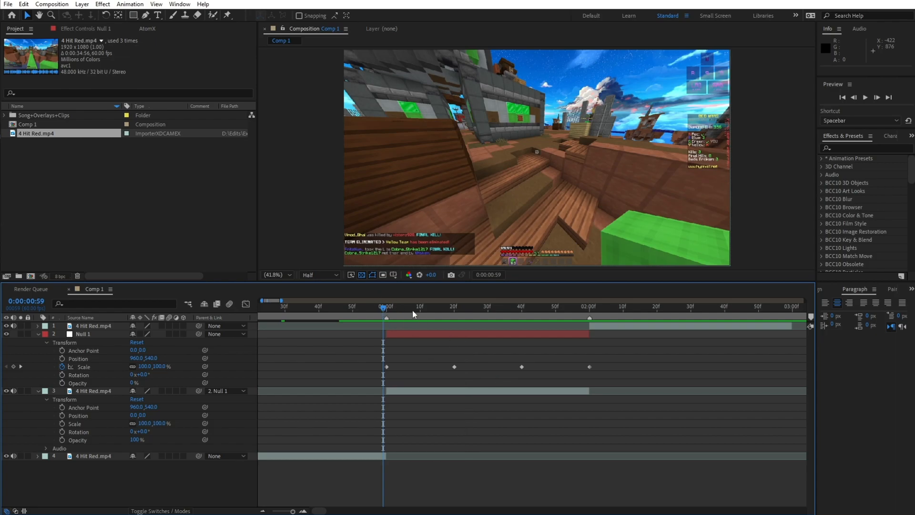
Apply Easy Ease to all four of the null's Scale keyframes.
drag(358, 358, 634, 375)
key(F9)
click(336, 356)
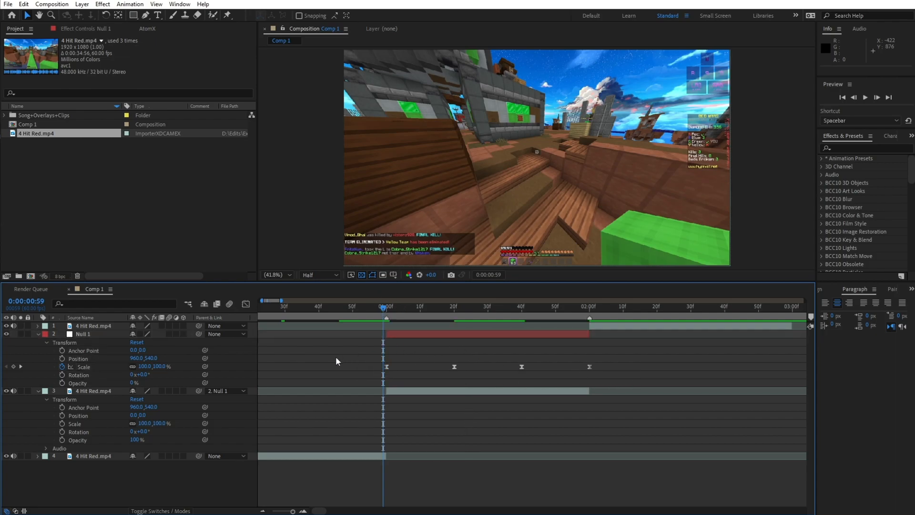
Show the null's Scale curve in the Graph Editor with the one-second section from 0:00:01:00 in view.
click(246, 304)
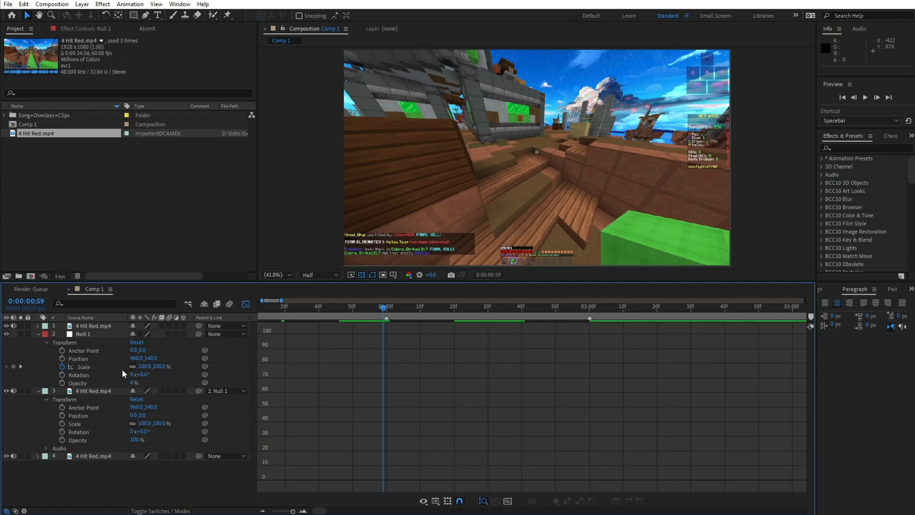
click(86, 366)
scroll(516, 397, right, 3)
scroll(519, 395, left, 1)
click(312, 334)
mouse_move(311, 307)
mouse_down()
mouse_move(517, 304)
mouse_move(686, 318)
mouse_move(313, 319)
mouse_up()
click(104, 358)
click(101, 367)
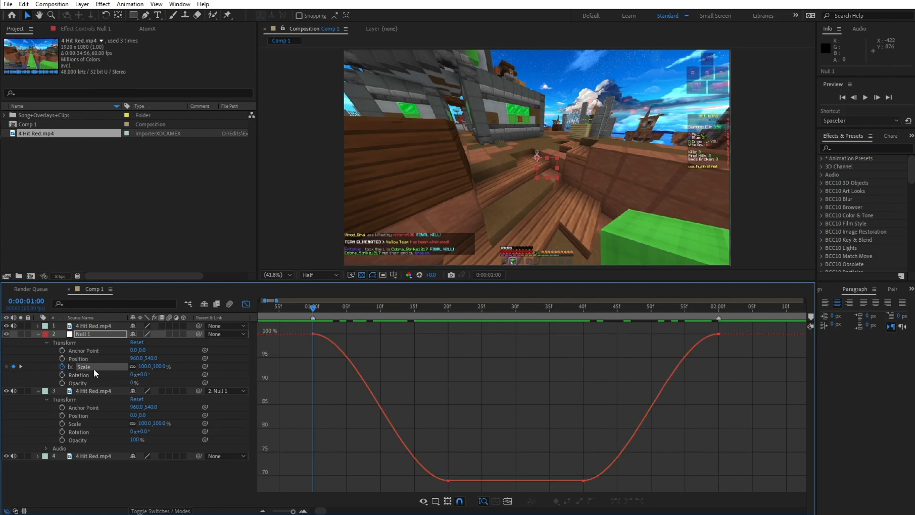
Reshape the Scale curve so it drops steeply after the first keyframe and rises steeply into the last one.
key(ctrl+a)
drag(357, 334, 311, 446)
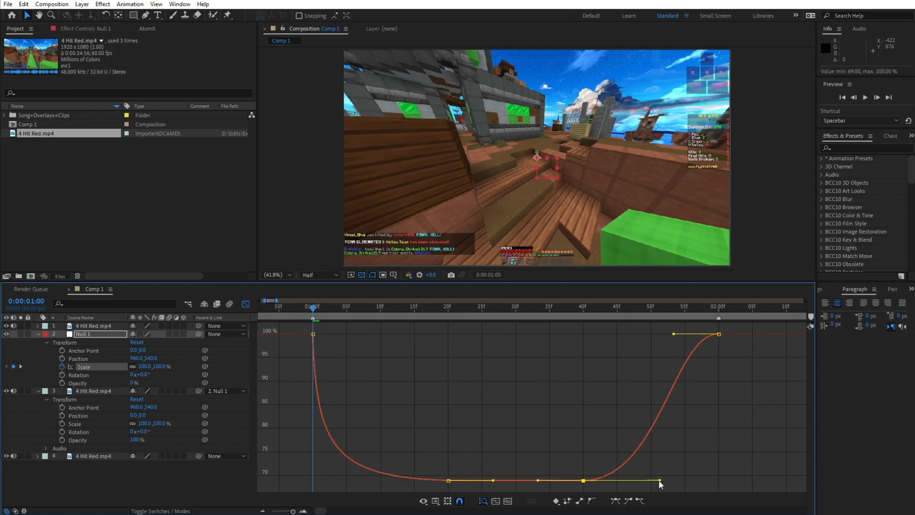
drag(660, 482, 665, 481)
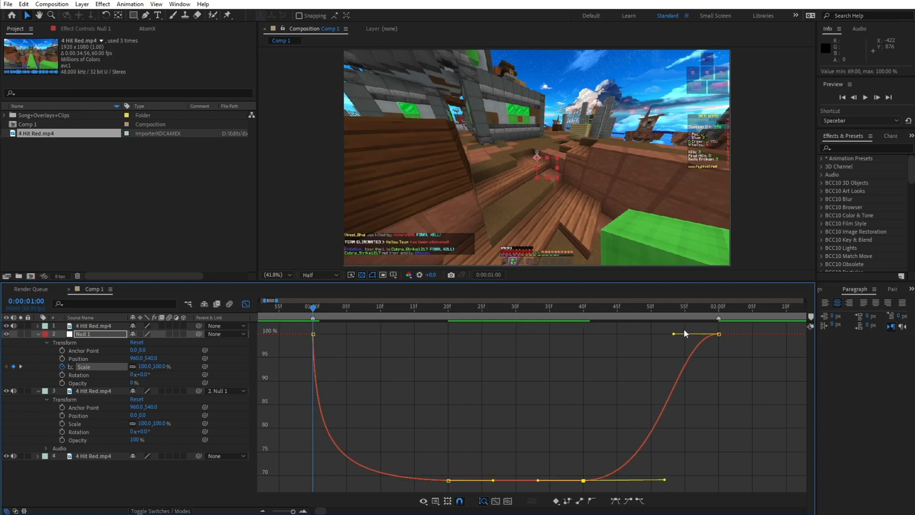
drag(674, 338, 714, 470)
click(646, 435)
Move the two inner Scale keyframes closer together, to about 0:00:01:22 and 0:00:01:36, and preview the animation.
drag(316, 313, 400, 312)
drag(454, 480, 472, 479)
click(608, 475)
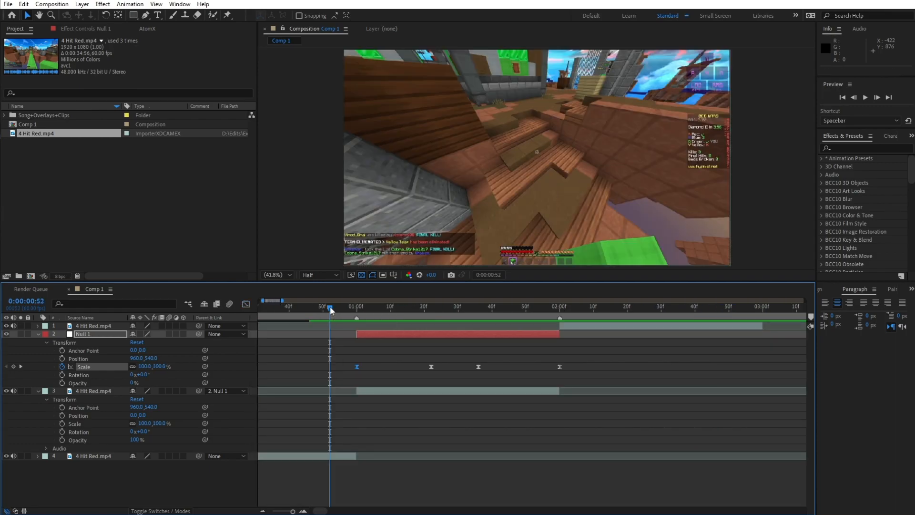
key(space)
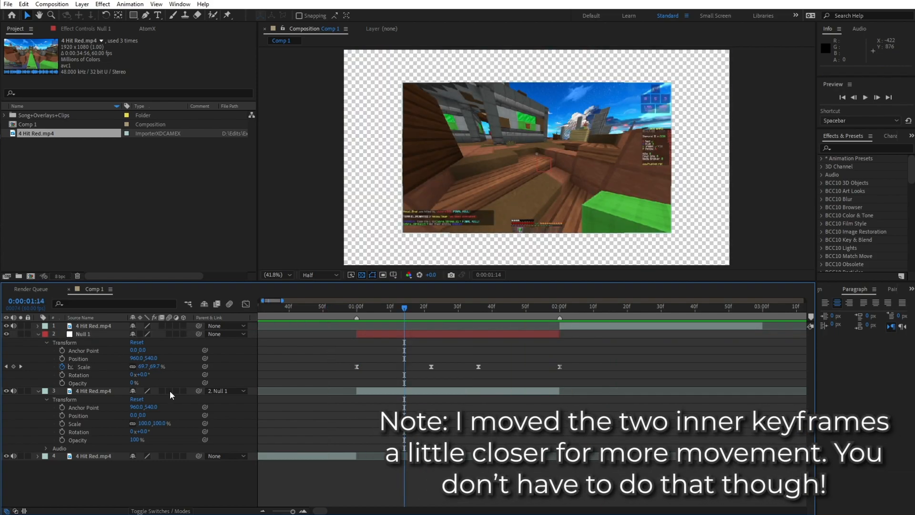
Enable motion blur for the middle clip segment and the composition, and scrub through the zoom-out to check it.
mouse_move(404, 308)
mouse_down()
mouse_move(348, 309)
mouse_move(531, 313)
mouse_move(342, 311)
mouse_move(391, 306)
mouse_up()
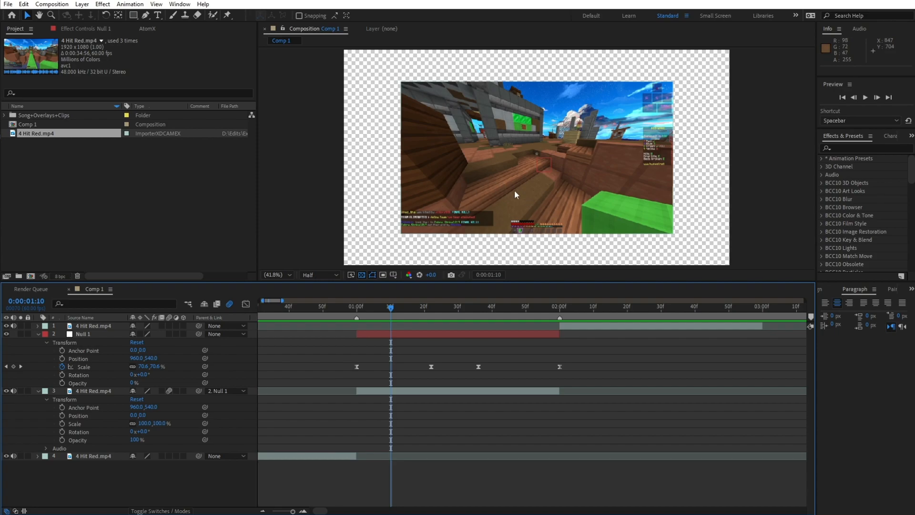
drag(390, 306, 438, 307)
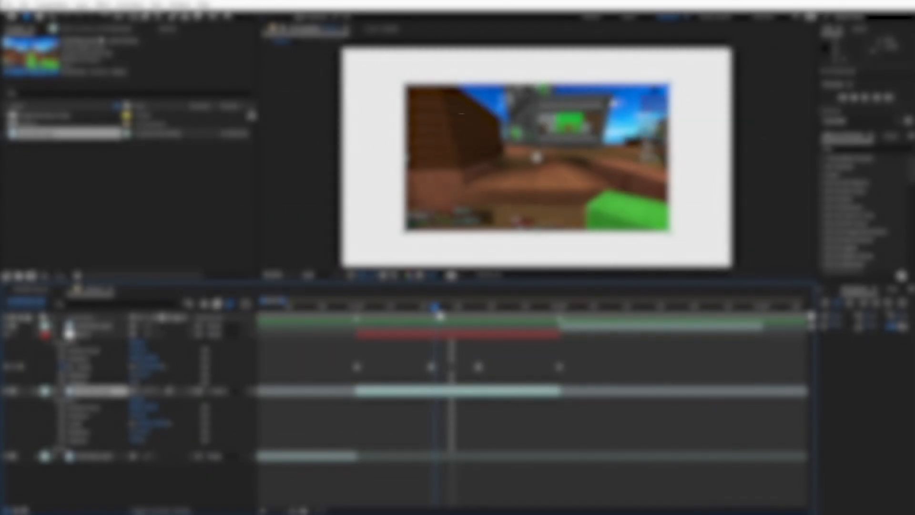
Apply the Drop Shadow effect to the middle clip segment with distance 30, softness 34 and opacity 77%.
click(402, 393)
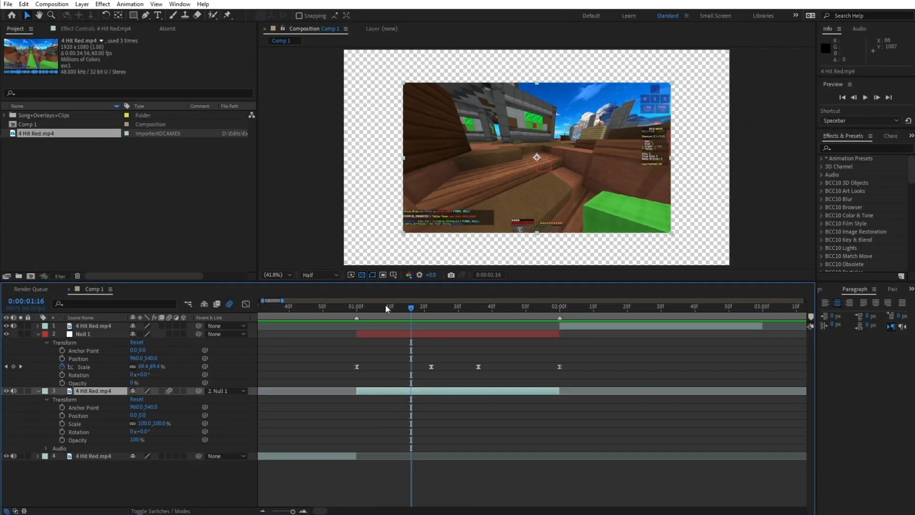
key(ctrl+space)
text(drop)
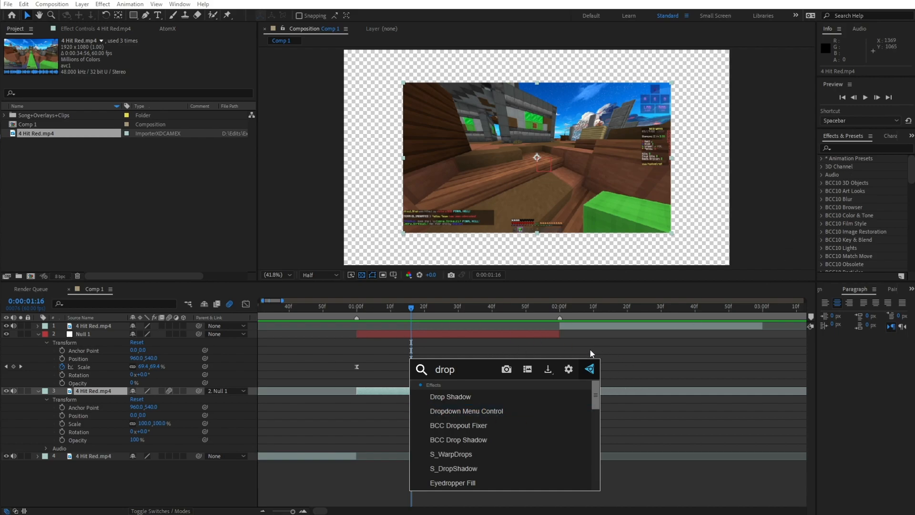
click(864, 147)
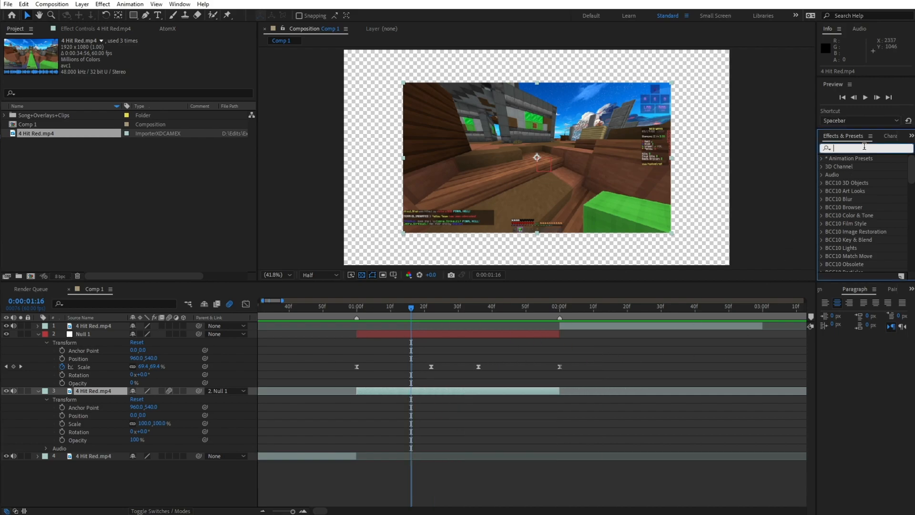
click(453, 393)
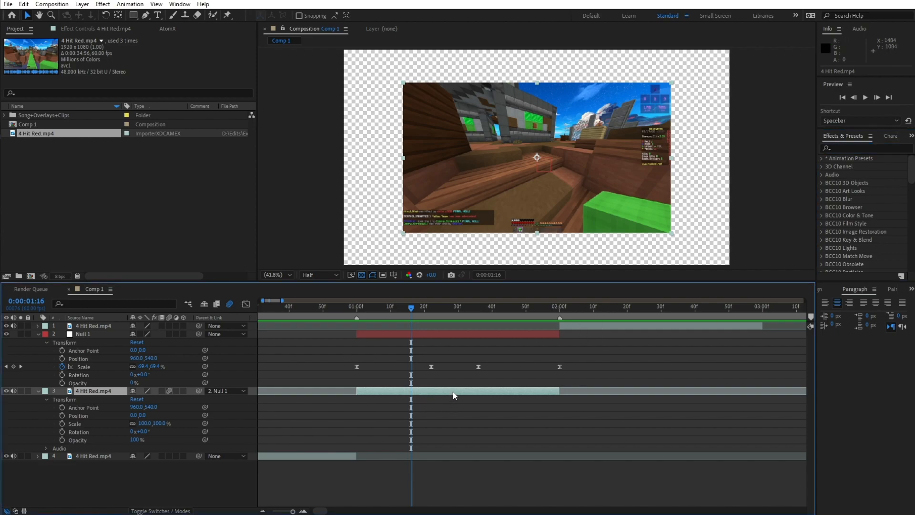
key(ctrl+space)
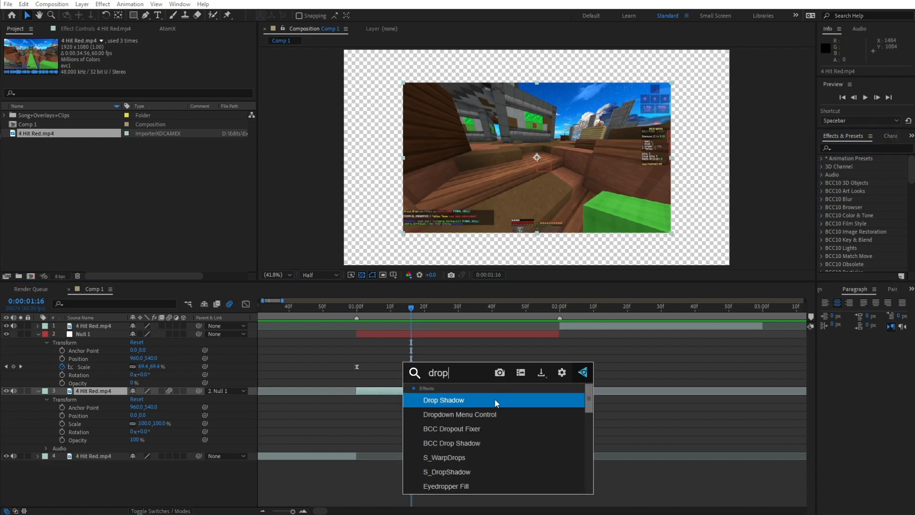
click(494, 400)
drag(140, 100, 162, 107)
drag(141, 65, 155, 66)
Preview the zoom with its shadow from about 0:00:00:56, and delete the Drop Shadow effect from the middle clip.
click(401, 305)
drag(404, 308, 350, 305)
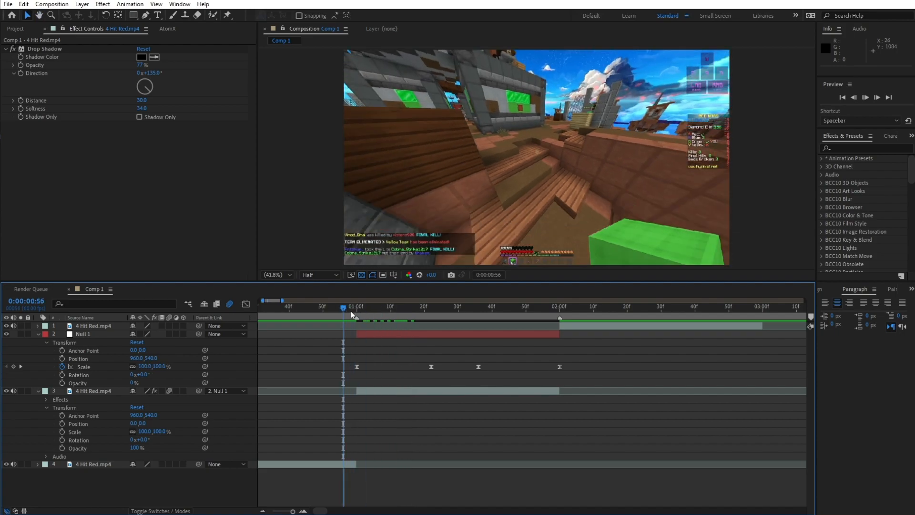
key(space)
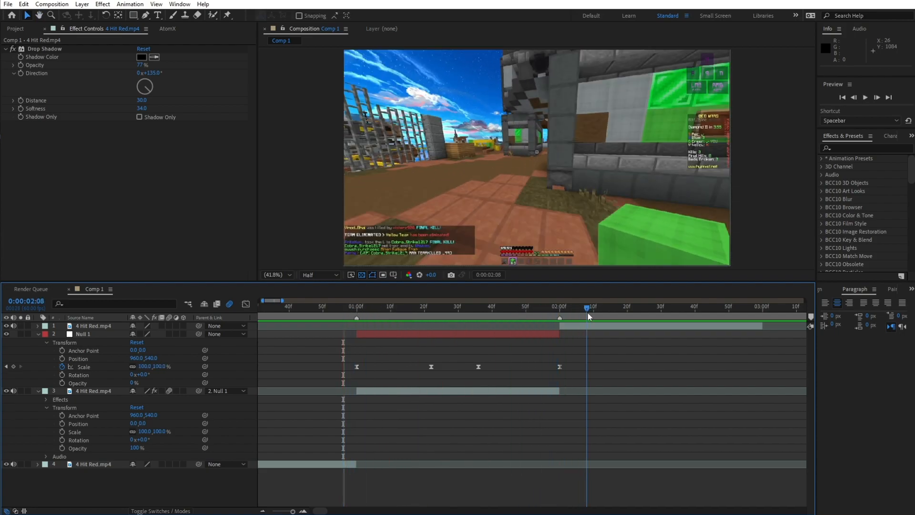
click(390, 307)
drag(401, 311, 442, 309)
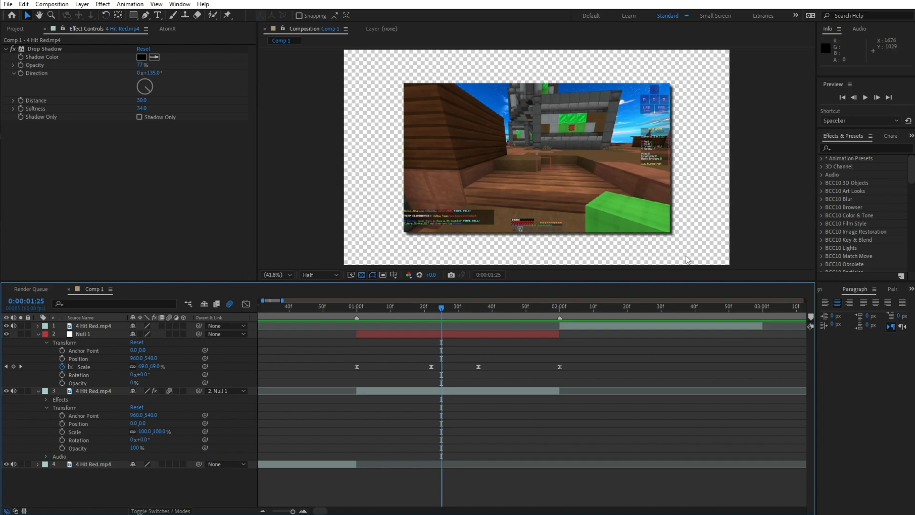
click(414, 307)
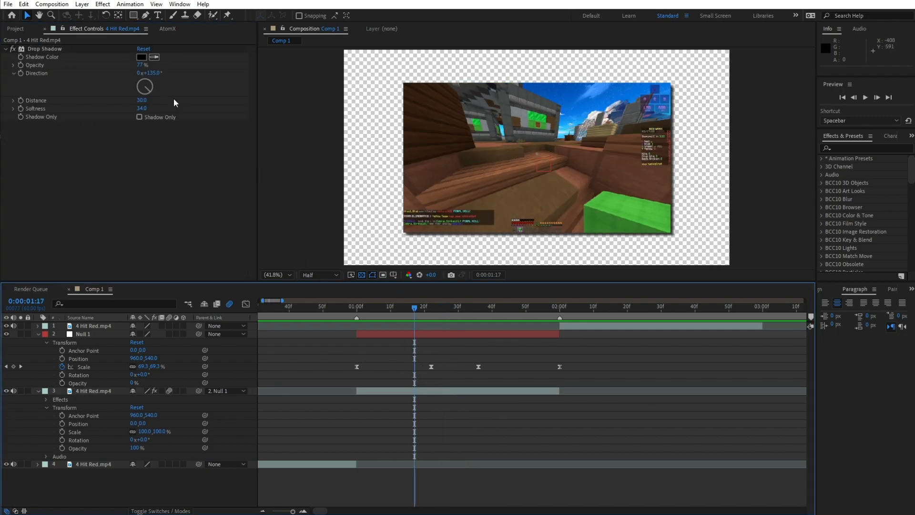
click(56, 52)
key(Delete)
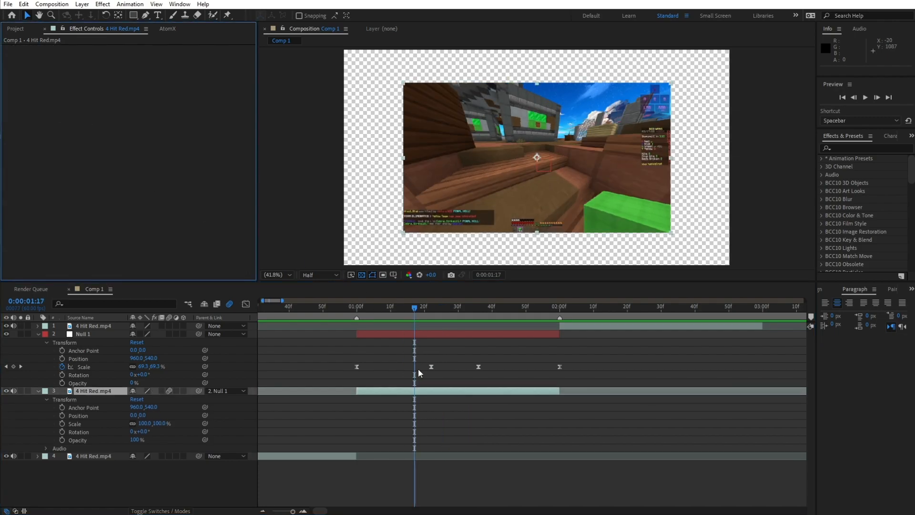
Add a Stroke layer style to the middle clip segment.
right_click(447, 397)
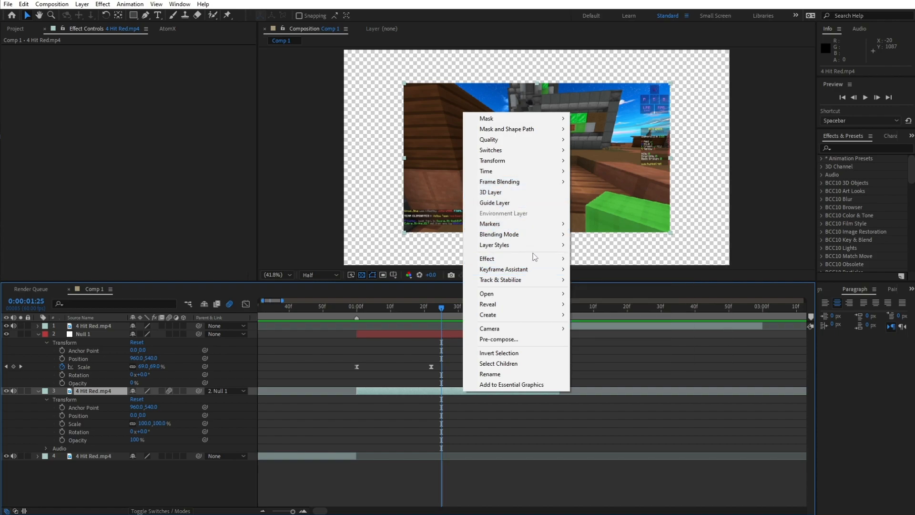
mouse_move(537, 245)
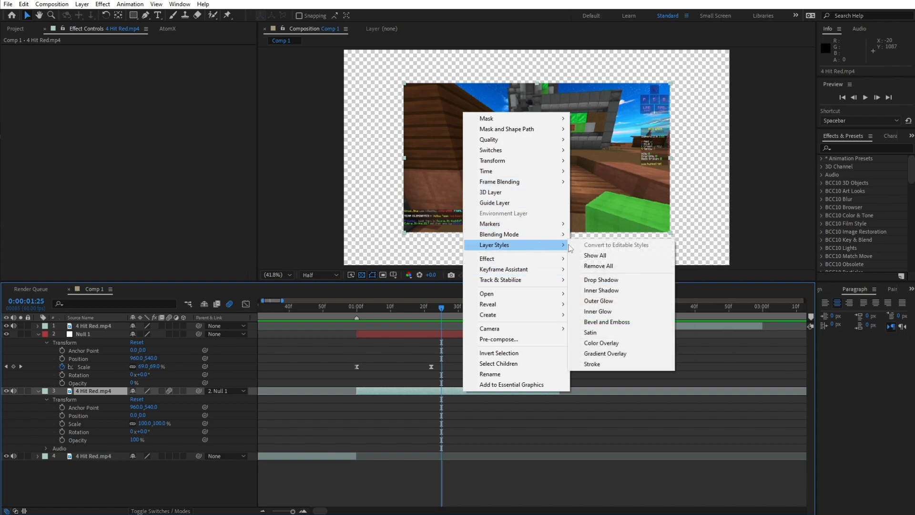
click(640, 365)
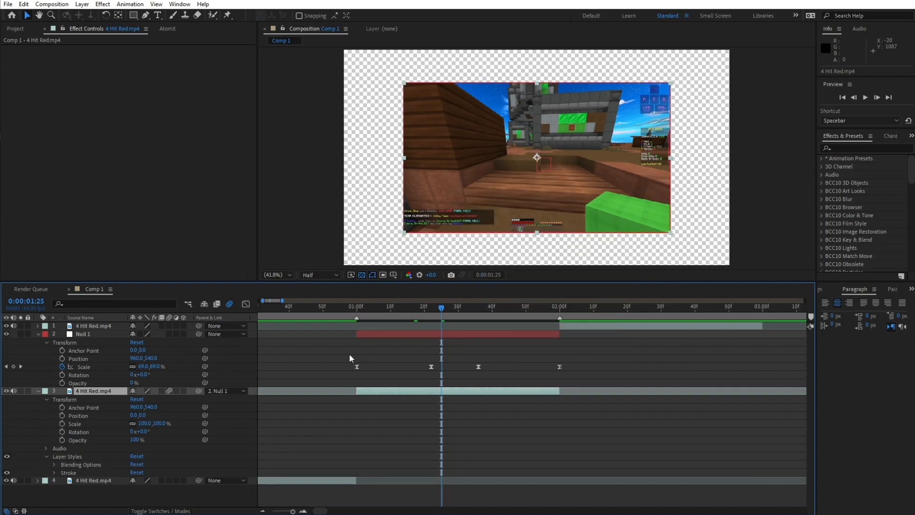
Set the middle clip's Stroke color to white and its size to 12.
click(54, 472)
click(135, 470)
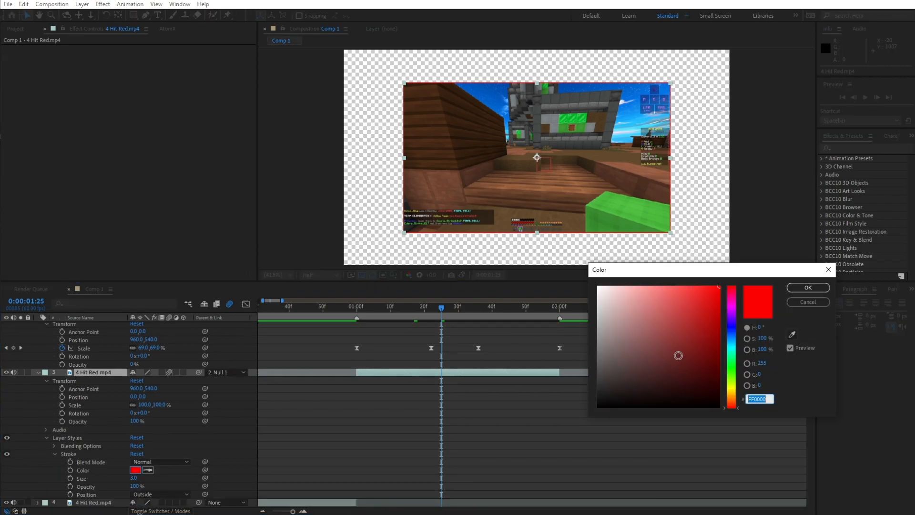
drag(684, 364, 572, 242)
click(808, 288)
drag(134, 478, 174, 473)
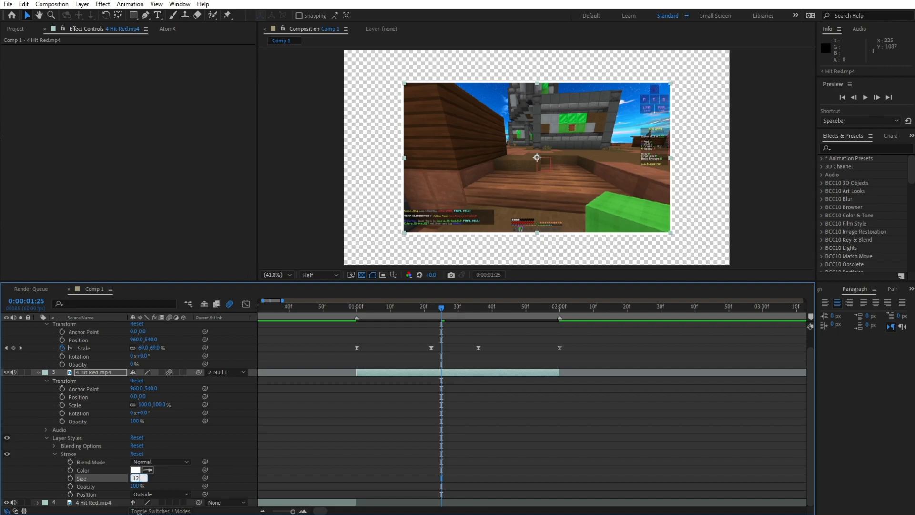
click(458, 62)
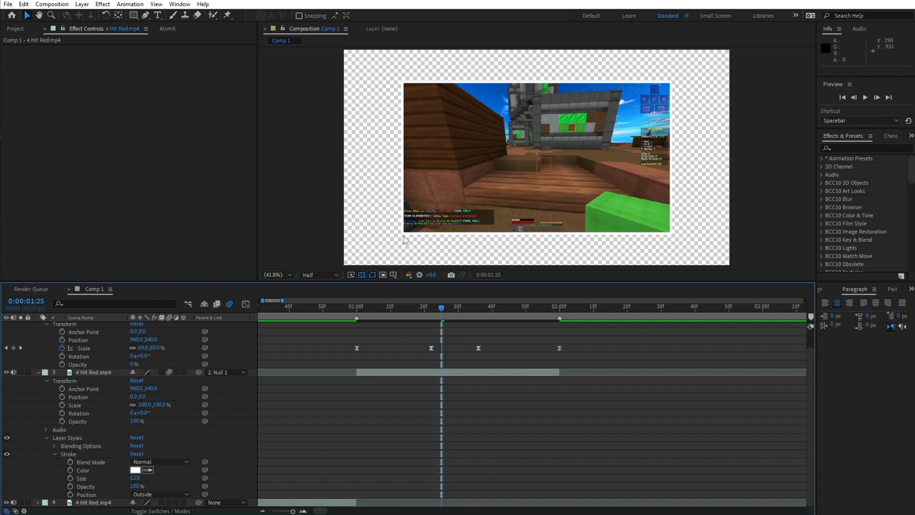
Try the Drop Shadow effect on the stroked middle clip with a distance of 75, and delete it again.
click(516, 370)
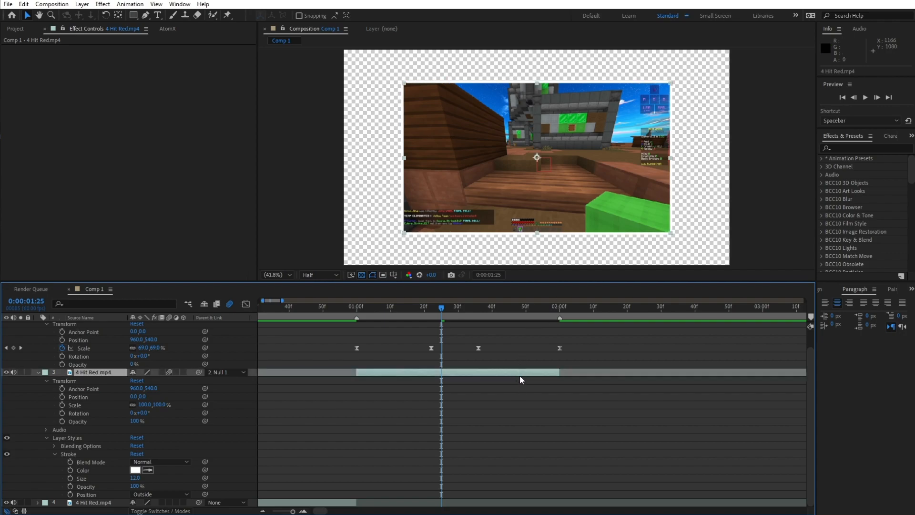
right_click(521, 374)
mouse_move(592, 223)
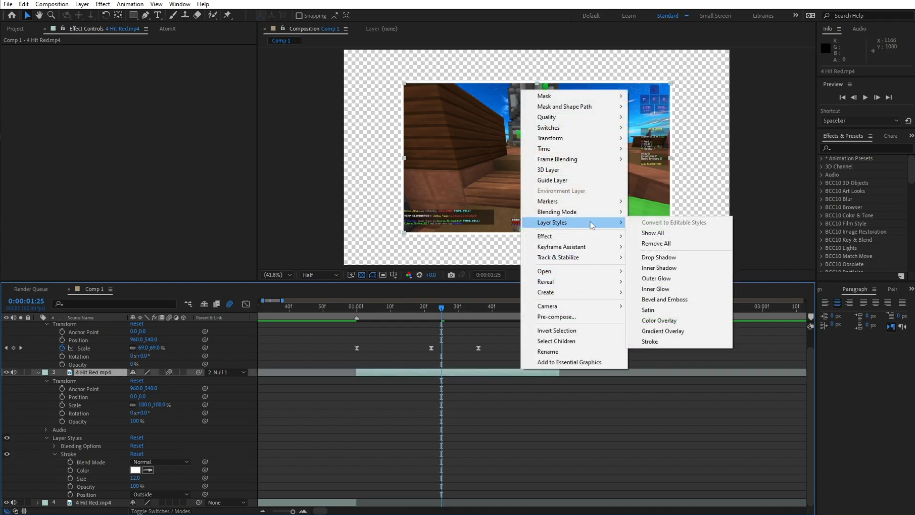
click(476, 380)
click(479, 373)
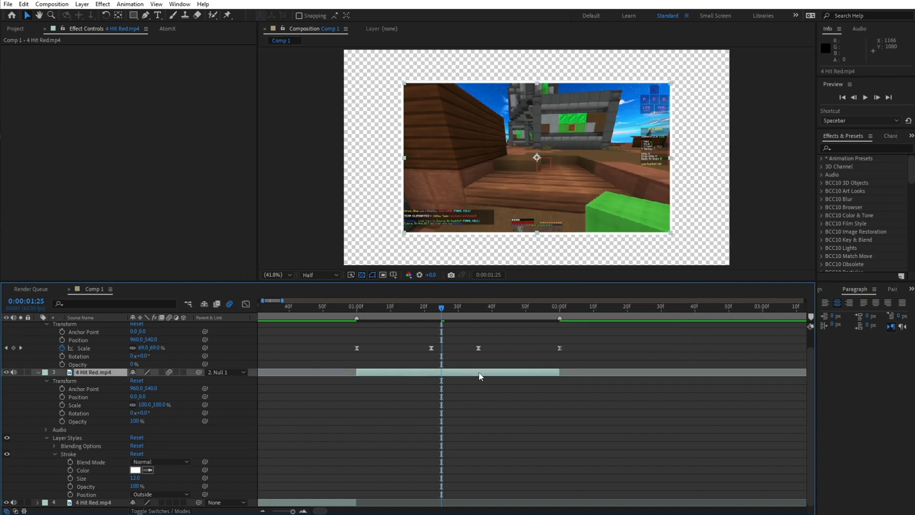
key(ctrl+space)
text(drop)
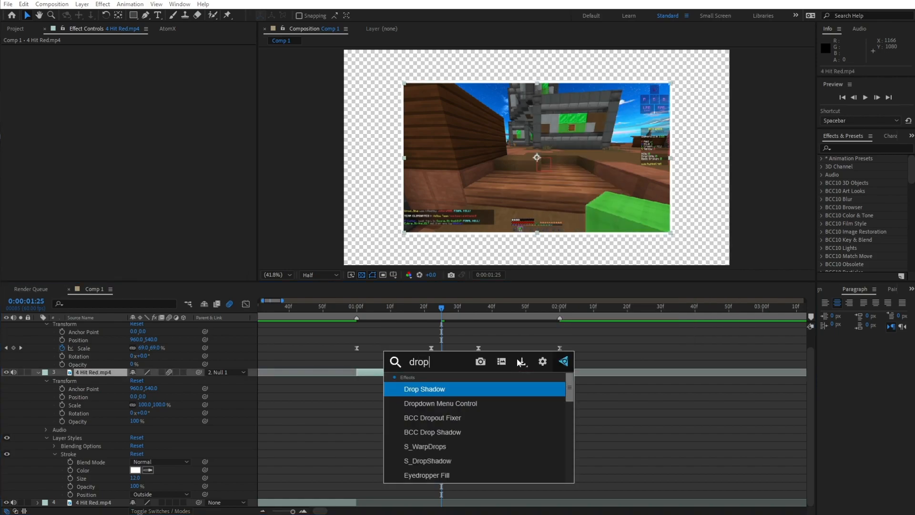
click(476, 389)
drag(140, 100, 176, 100)
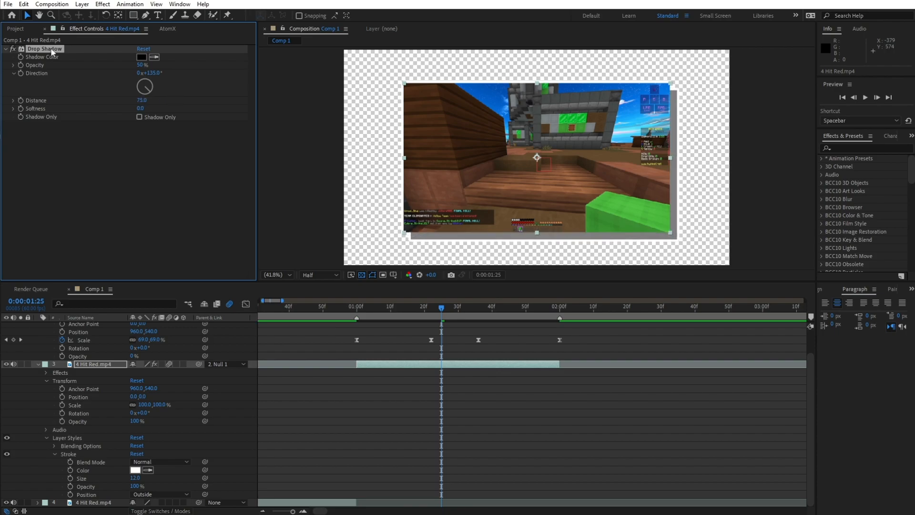
key(Delete)
Add a Drop Shadow layer style to the middle clip with distance 21, size 27 and opacity 100%.
right_click(461, 372)
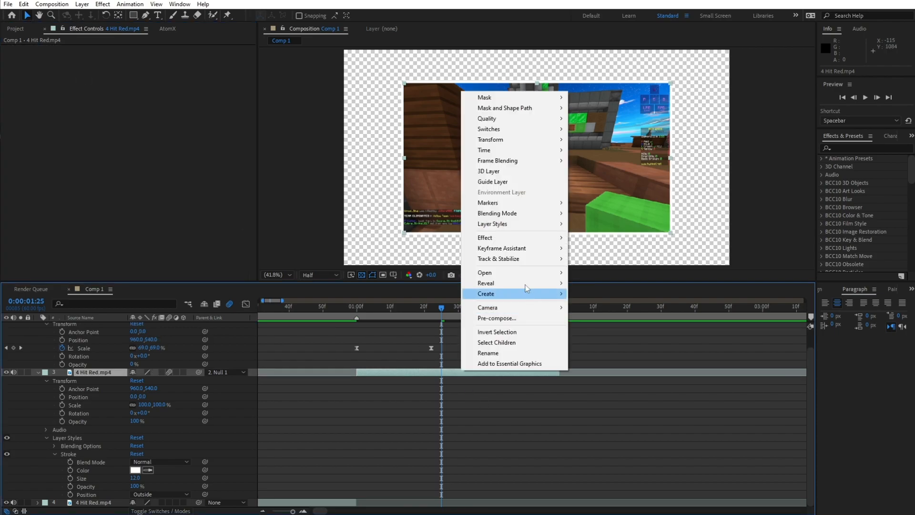
mouse_move(523, 231)
click(626, 261)
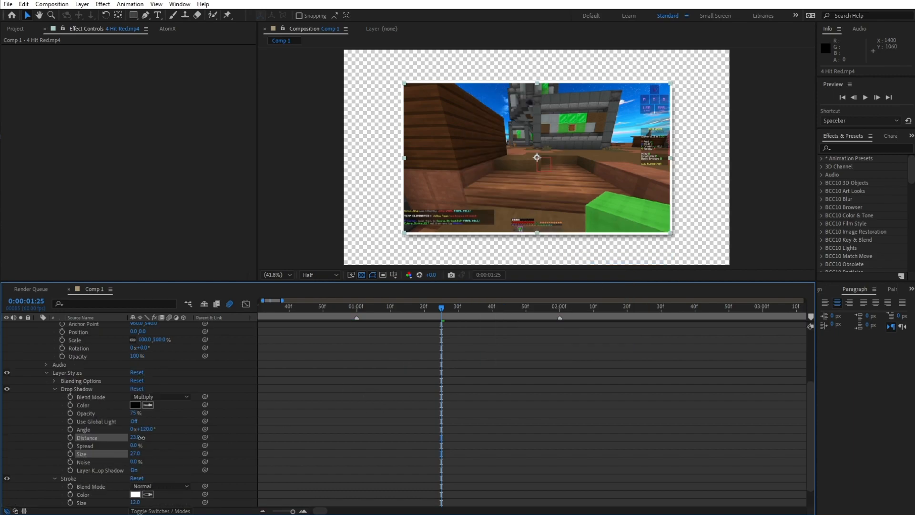
drag(141, 437, 138, 438)
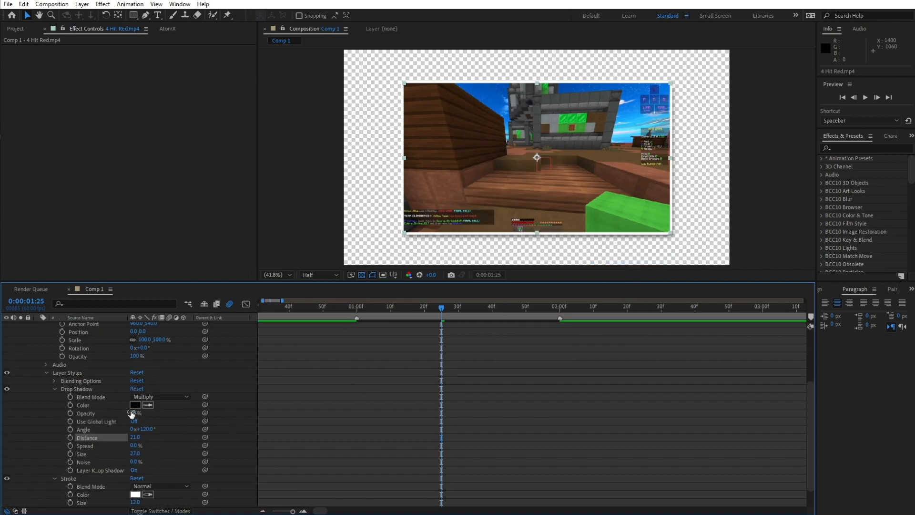
Preview the zoom with the stroke and shadow layer styles from 0:00:00:53.
click(333, 306)
key(space)
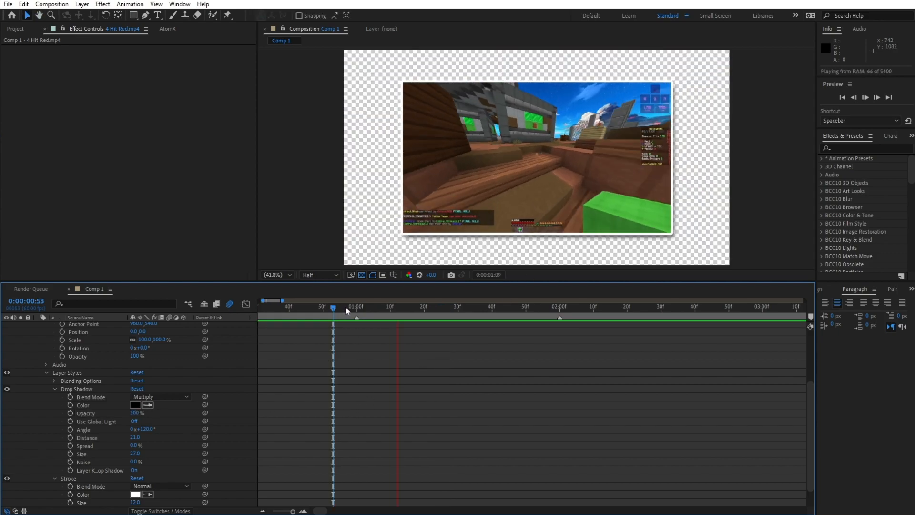
key(space)
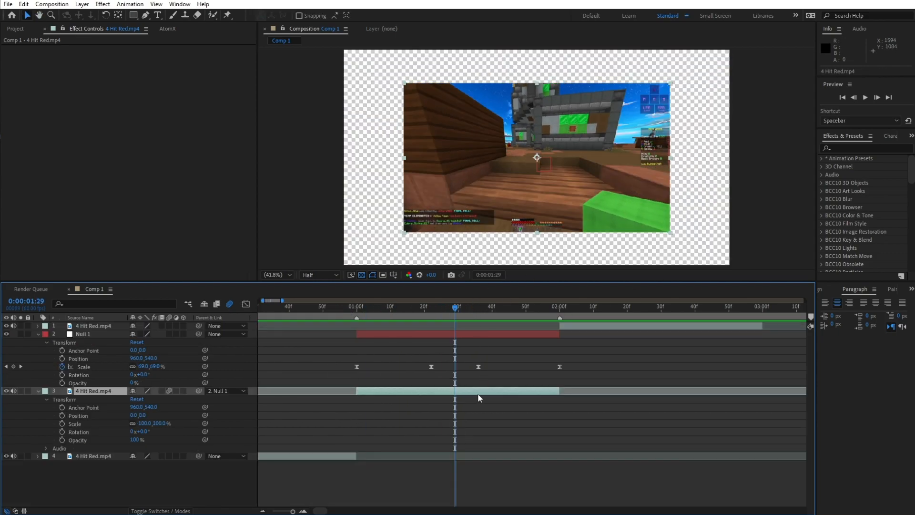
Auto-trace the middle clip segment at 0:00:01:28 into a new layer.
click(488, 378)
click(466, 391)
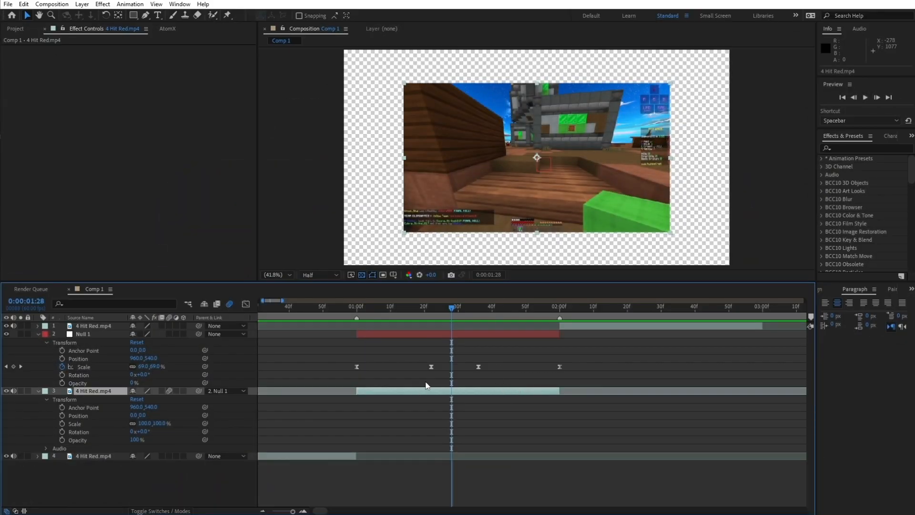
click(81, 4)
click(150, 309)
click(490, 317)
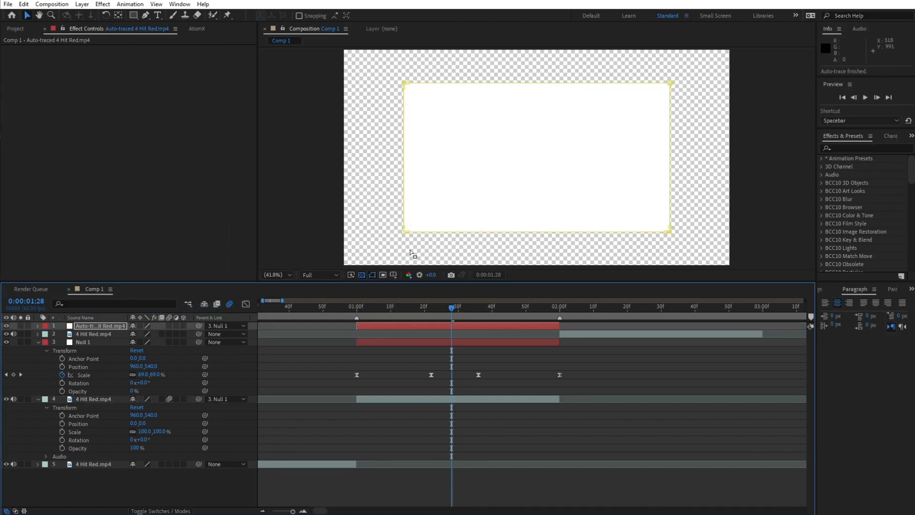
Move the auto-traced layer down the stack to just below Null 1 and directly above the middle clip.
click(441, 325)
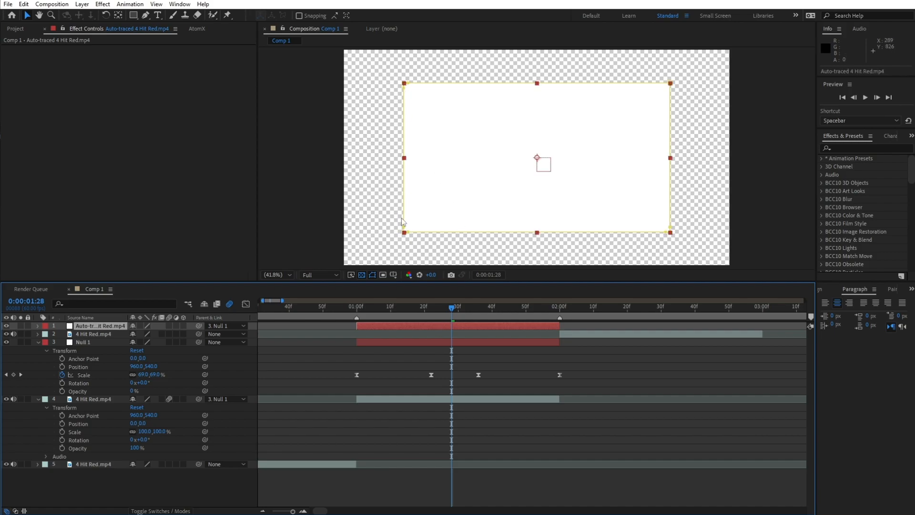
key(ctrl+alt+Down)
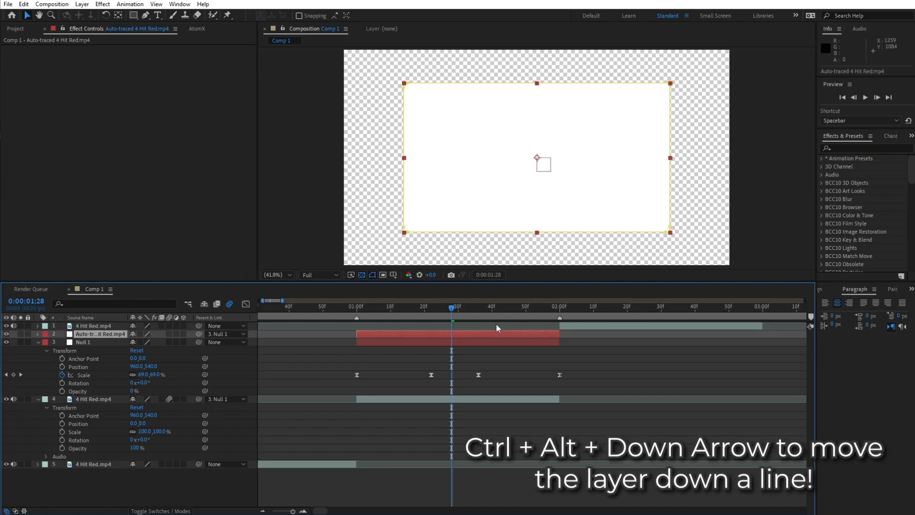
key(ctrl+alt+Down)
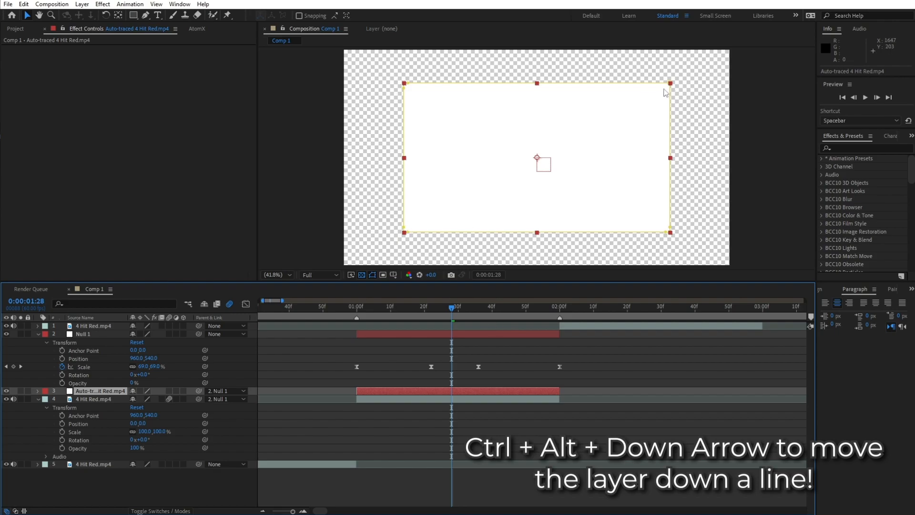
Reveal and select Mask 1 of the auto-traced layer.
click(38, 390)
click(46, 399)
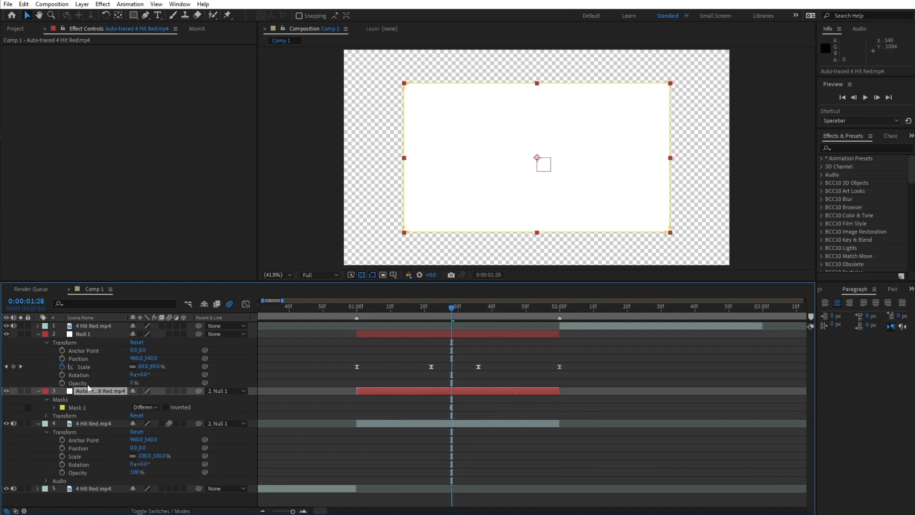
click(78, 408)
Create a new black solid that is larger than the composition frame.
right_click(583, 408)
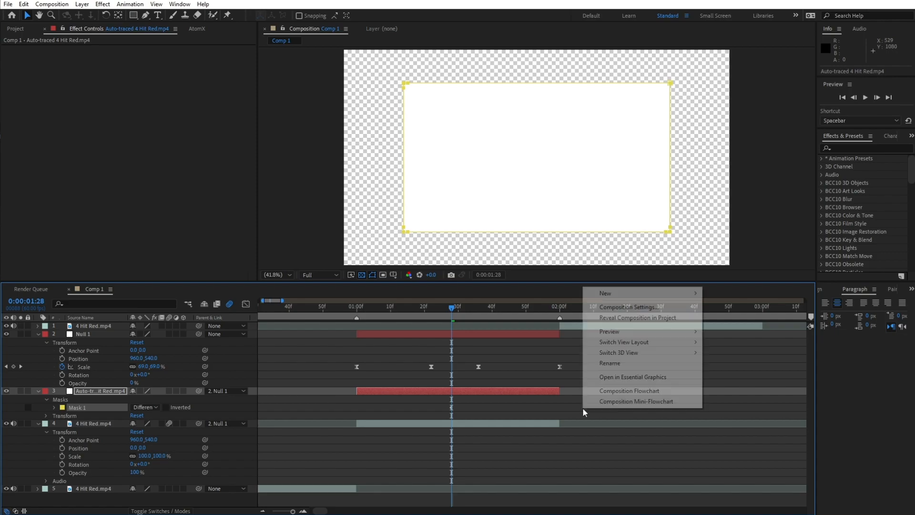
click(532, 408)
right_click(540, 407)
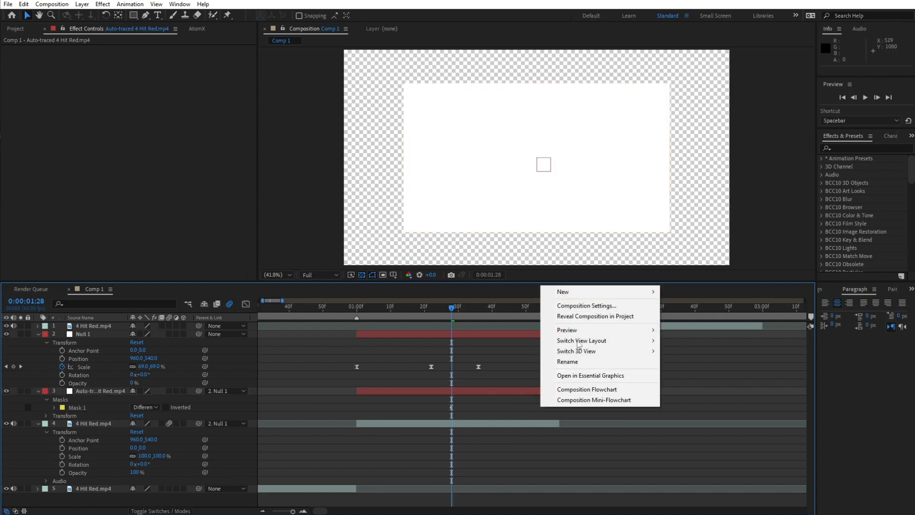
mouse_move(591, 293)
click(699, 315)
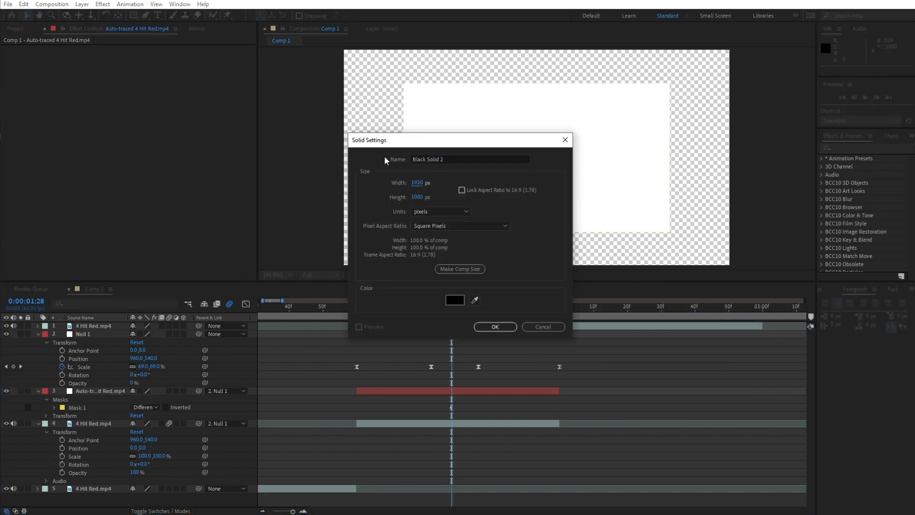
drag(416, 199, 443, 203)
click(422, 199)
text(1140)
click(504, 199)
click(496, 328)
Move the black solid down to just below the auto-traced layer and directly above the middle clip.
key(ctrl+[)
key(ctrl+[)
key(ctrl+[)
Trim the black solid to the middle segment, from 0:00:01:00 to 0:00:02:00, and delete the cut-off part.
drag(387, 306, 360, 305)
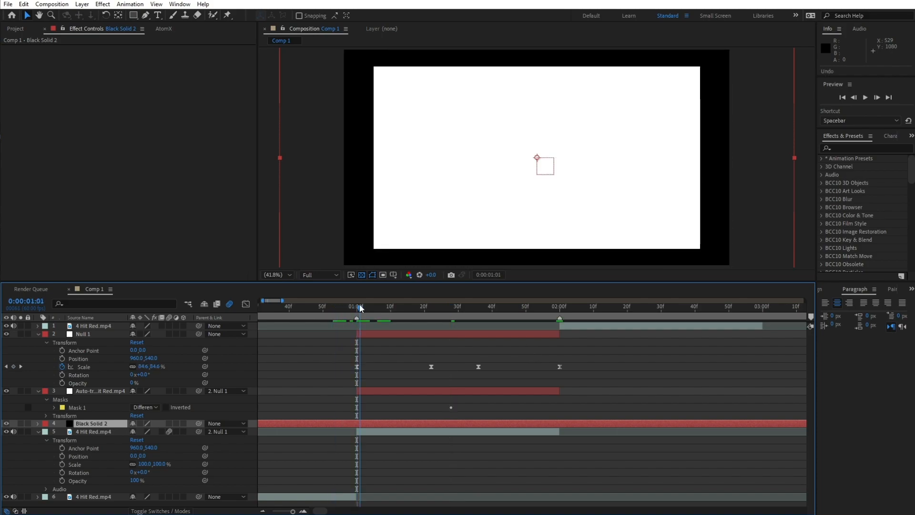
key(ctrl+shift+d)
drag(545, 308, 564, 309)
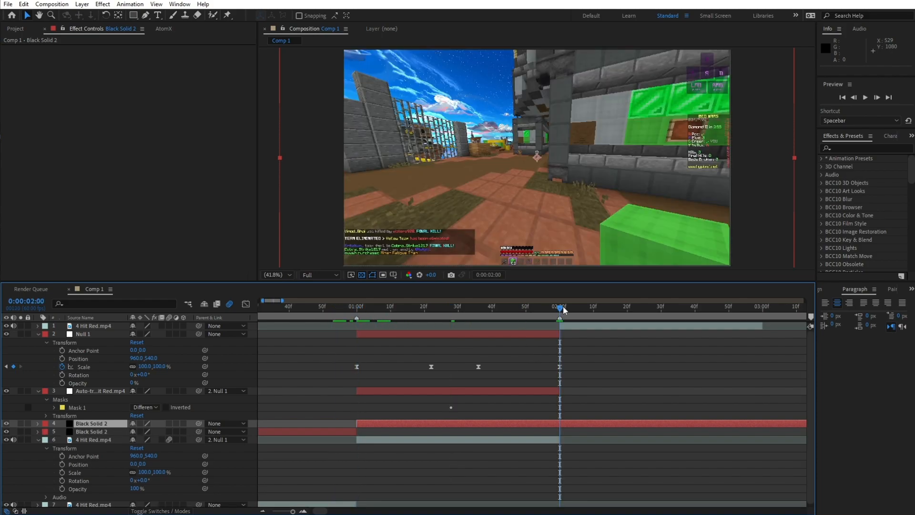
key(alt+])
click(381, 440)
click(350, 431)
key(Delete)
Copy Mask 1 from the auto-traced layer onto the black solid at 0:00:01:12, and delete the auto-traced layer.
drag(379, 305, 397, 306)
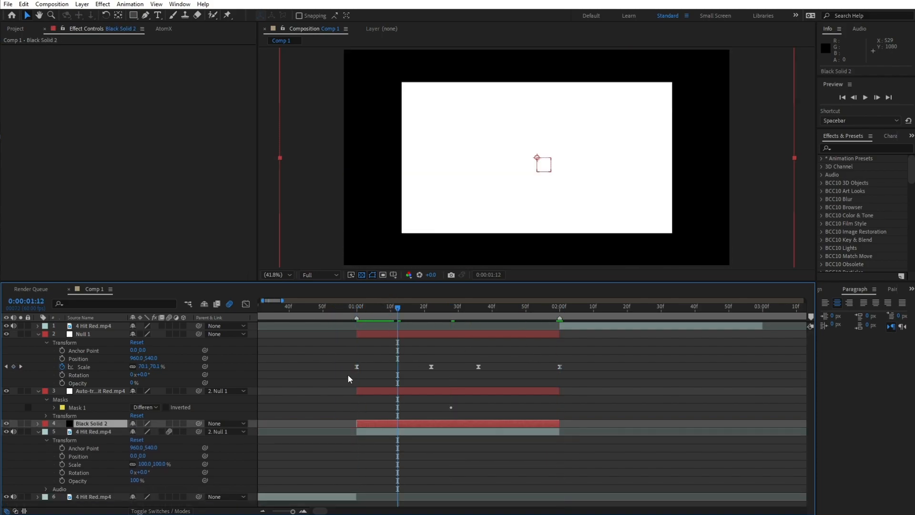
click(85, 406)
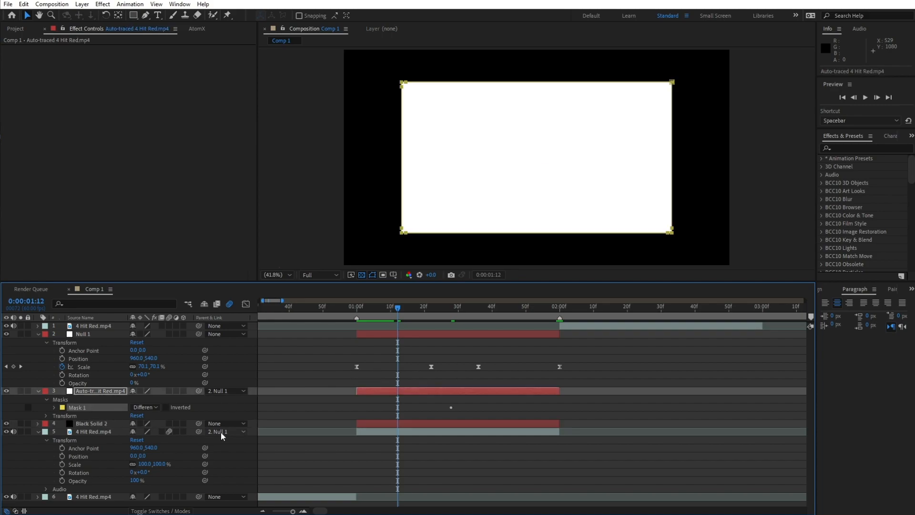
click(100, 422)
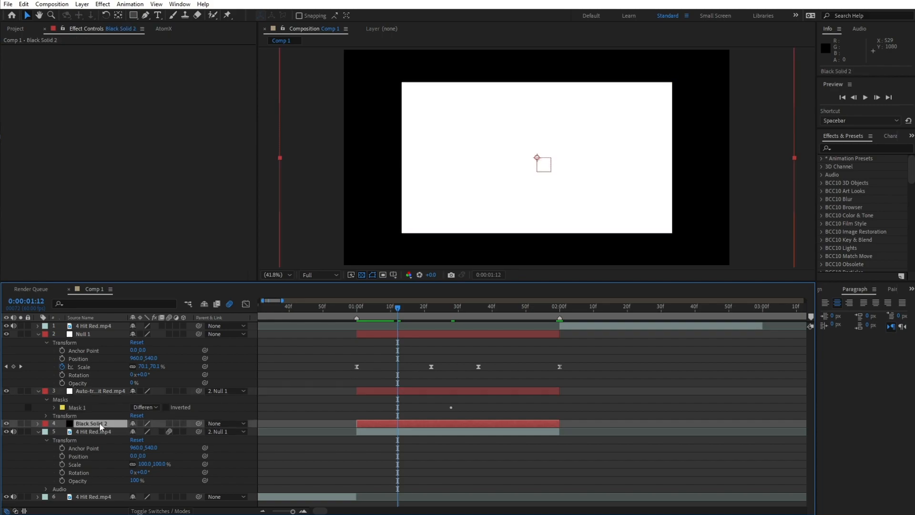
click(37, 423)
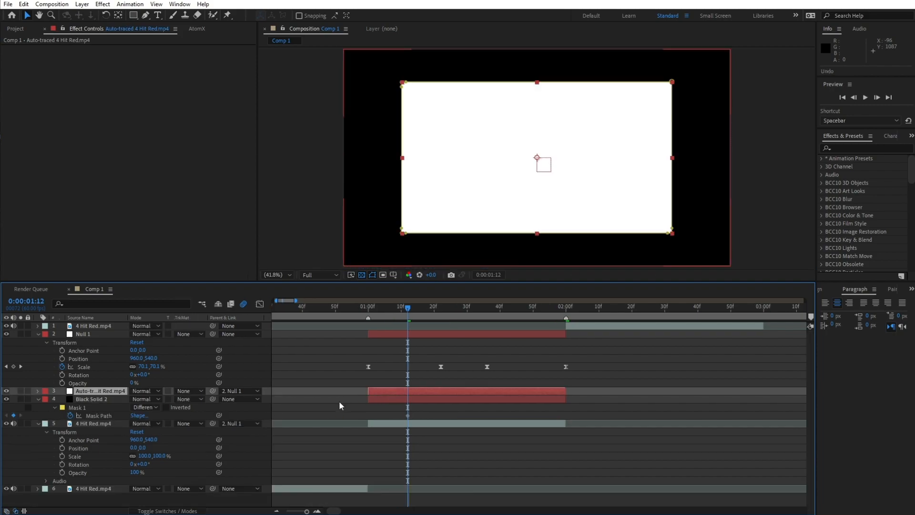
key(Delete)
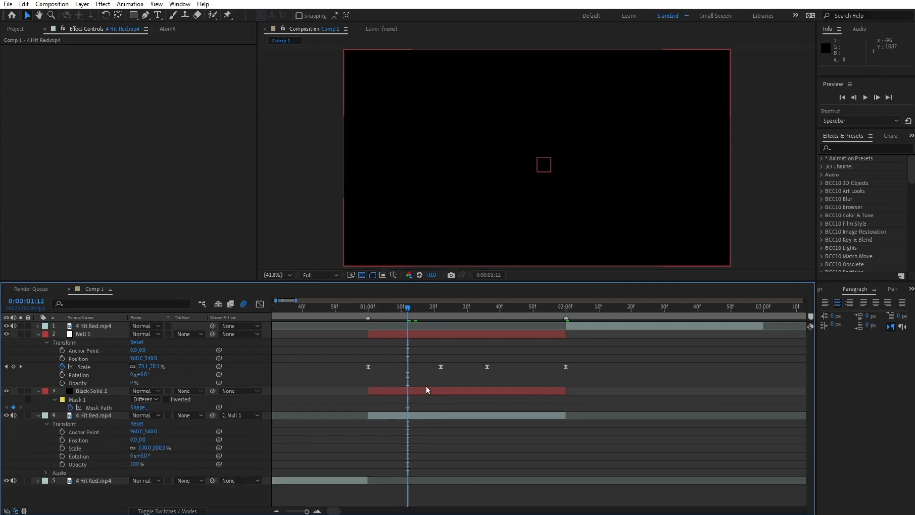
Go to 0:00:01:11 and set the composition preview resolution to Half.
click(441, 387)
mouse_move(408, 308)
mouse_down()
mouse_move(394, 307)
mouse_move(404, 307)
mouse_up()
click(324, 275)
click(325, 308)
Apply the Saber effect to the masked black solid and set its Core Type to Layer Masks.
click(426, 390)
key(ctrl+space)
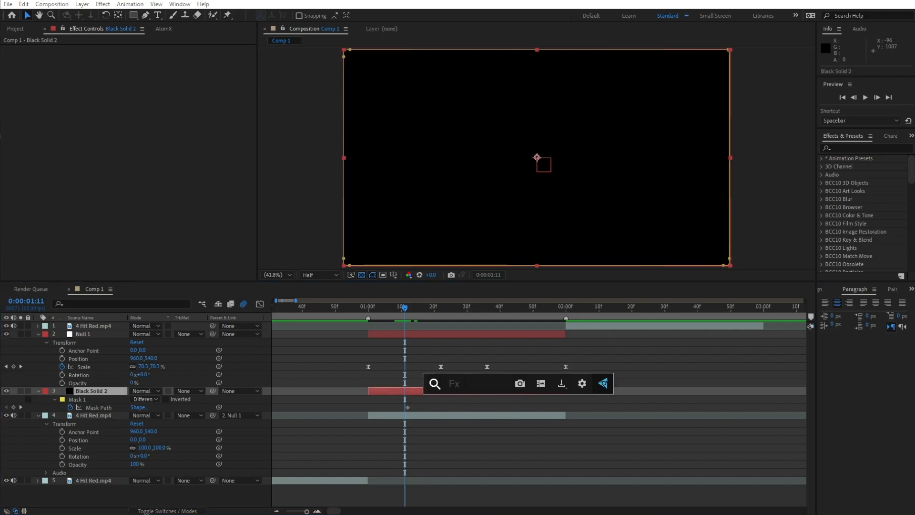
text(sab)
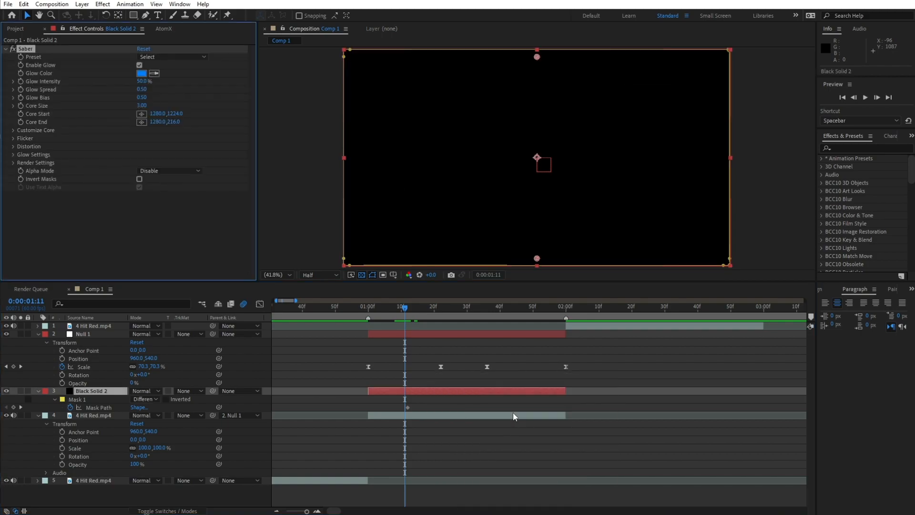
click(513, 413)
click(13, 130)
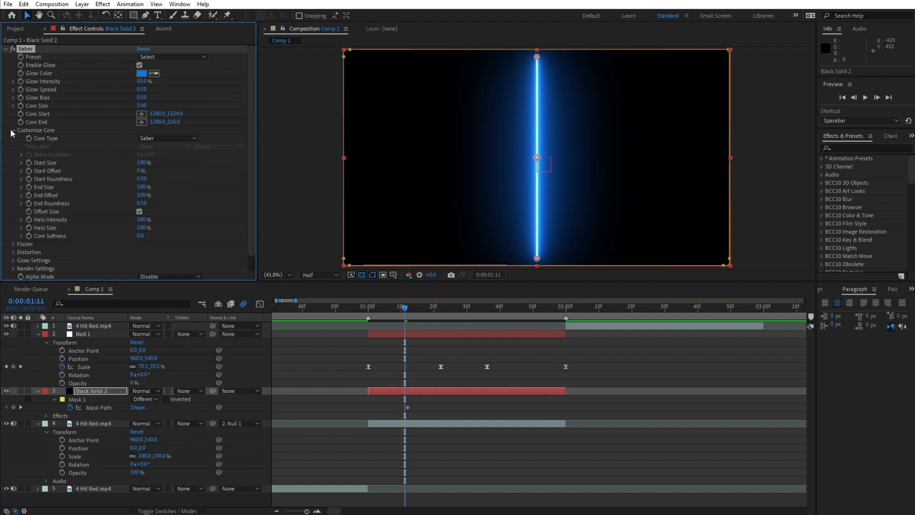
click(145, 139)
click(184, 160)
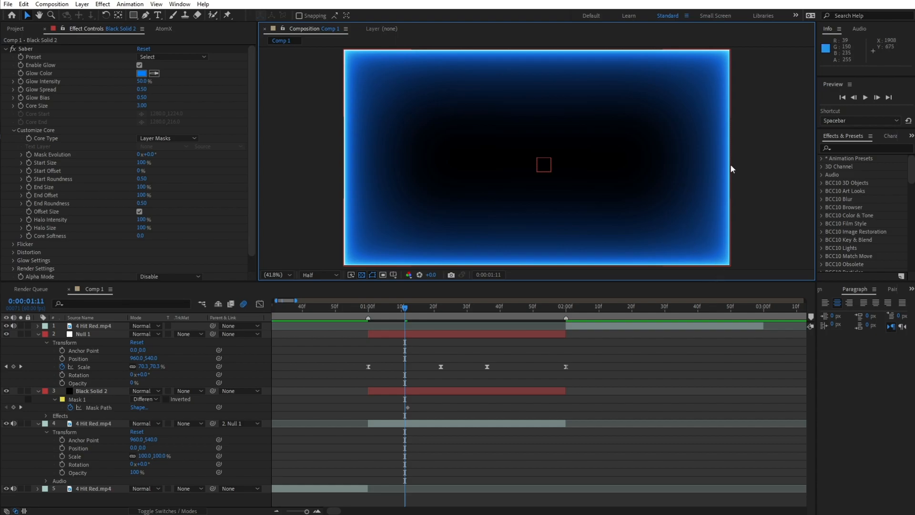
Try scaling the black solid down to 48%, and restore its scale to 100%.
click(129, 393)
key(s)
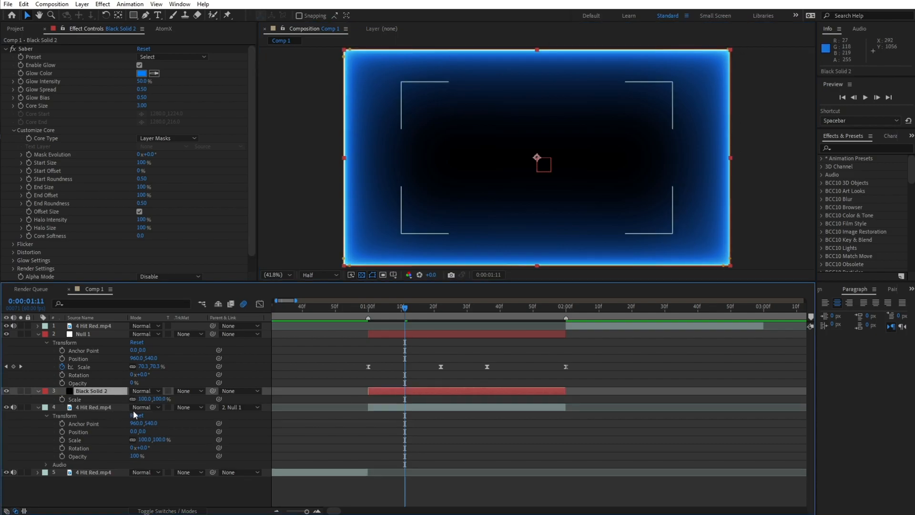
drag(145, 399, 120, 399)
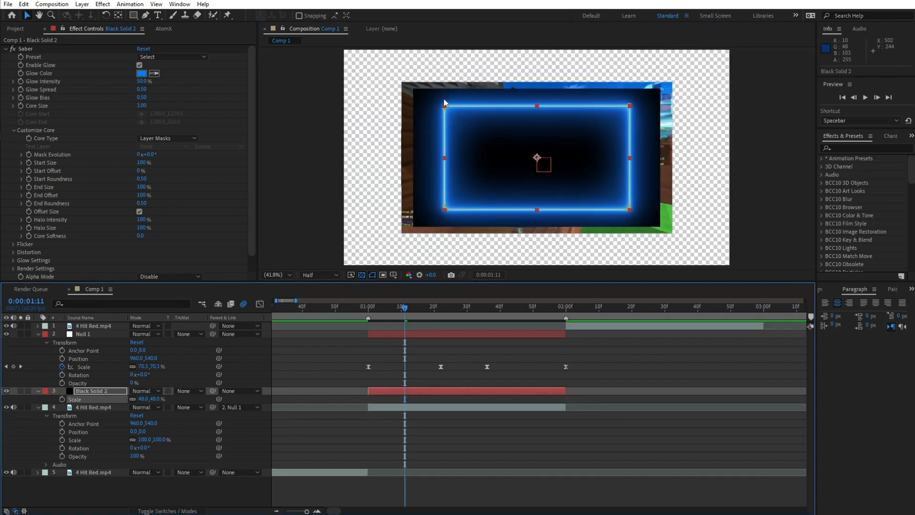
key(period)
scroll(573, 202, down, 2)
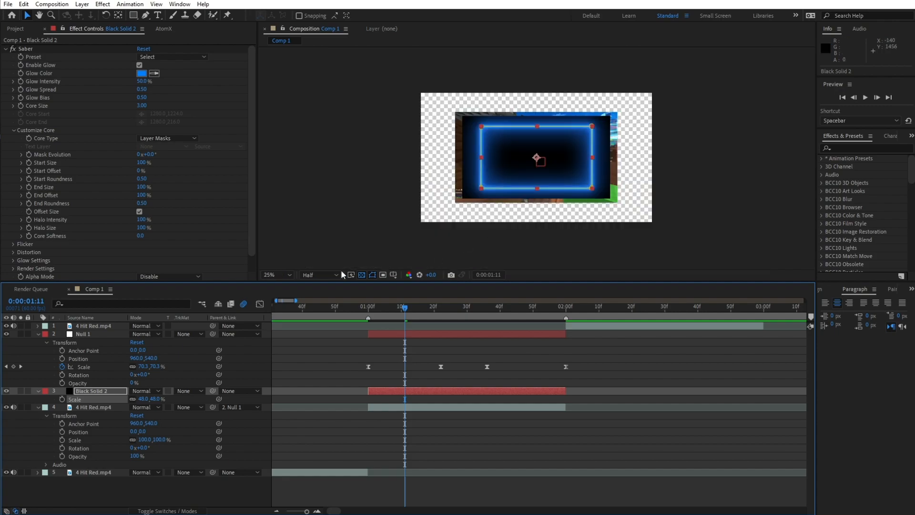
click(278, 274)
click(281, 102)
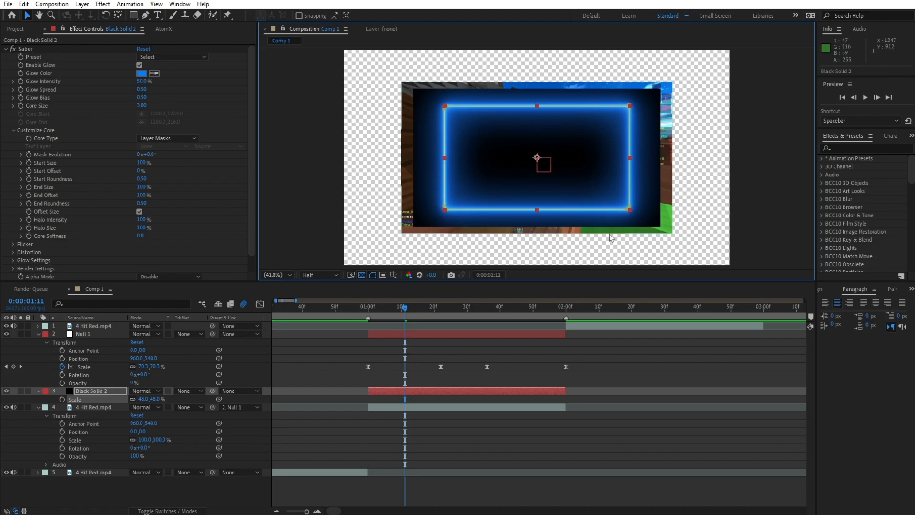
click(143, 399)
text(100)
key(Return)
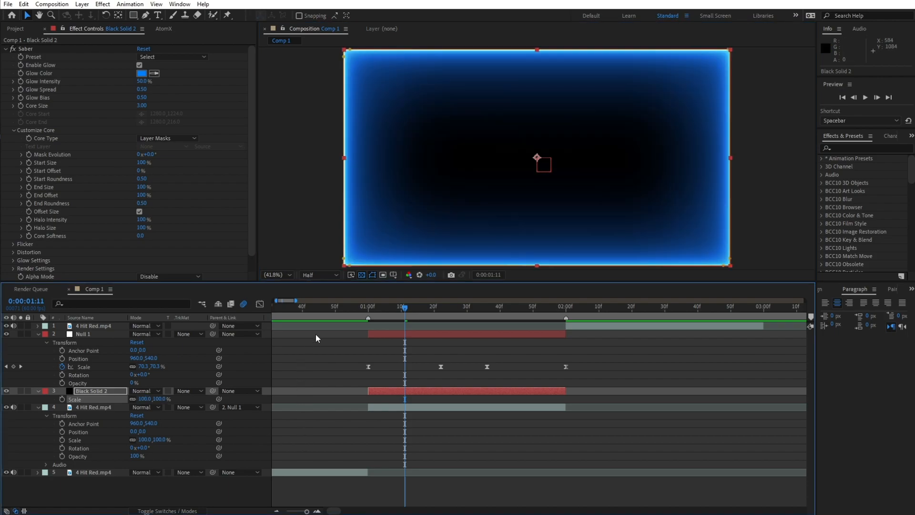
Parent the black solid to Null 1 at 0:00:01:00 and check its glow outline during the zoom.
click(418, 369)
click(393, 392)
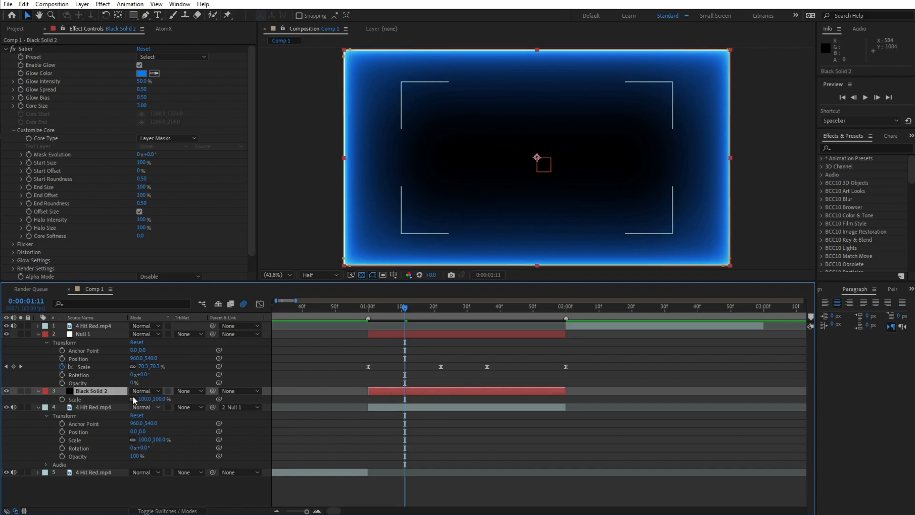
click(370, 311)
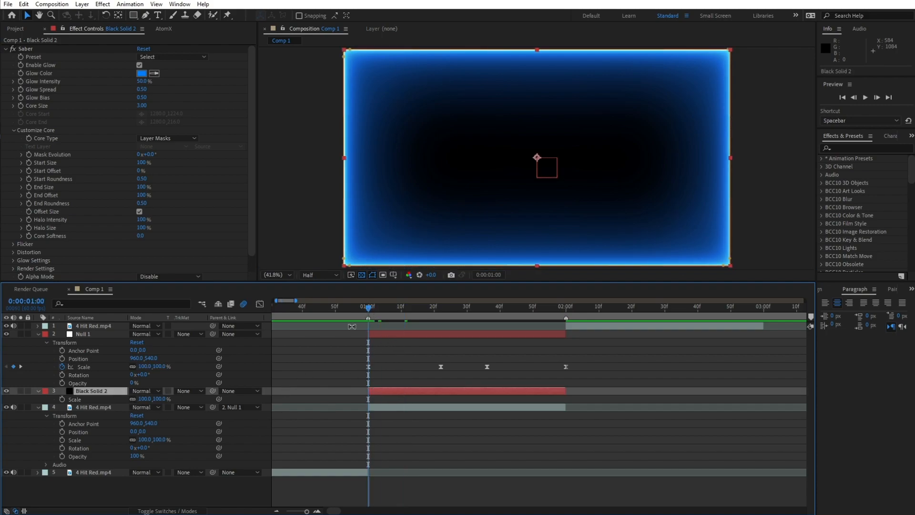
drag(410, 308, 444, 309)
drag(212, 391, 109, 335)
drag(413, 310, 368, 310)
drag(213, 390, 88, 332)
drag(418, 307, 382, 308)
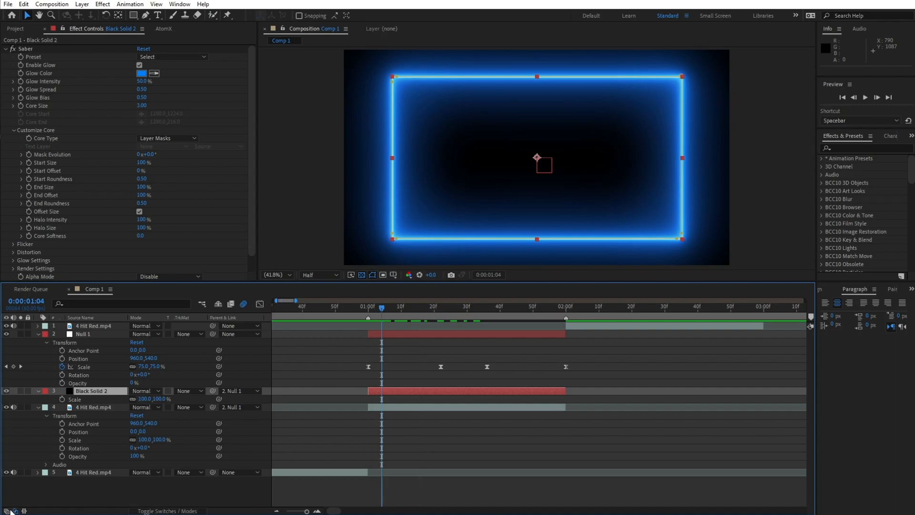
Set the black solid's blending mode to Screen and view the outlined clip at 0:00:01:21.
click(141, 391)
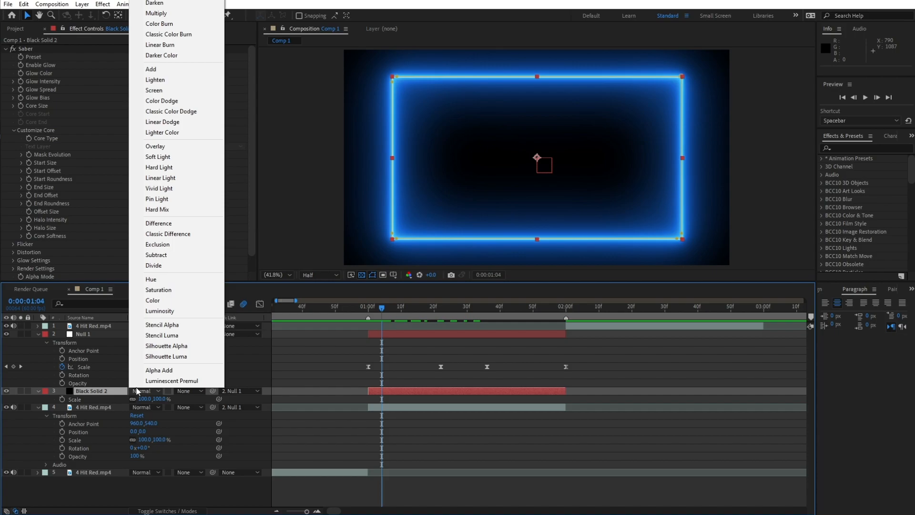
click(173, 90)
drag(382, 307, 438, 306)
click(378, 365)
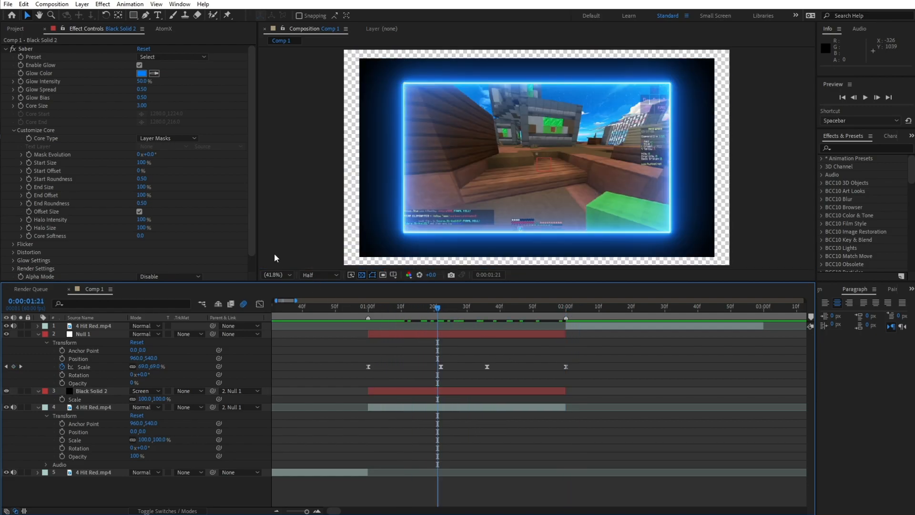
Switch Saber to the Fire preset and check the outline on the frames between 0:00:01:20 and 0:00:01:22.
click(154, 56)
click(195, 66)
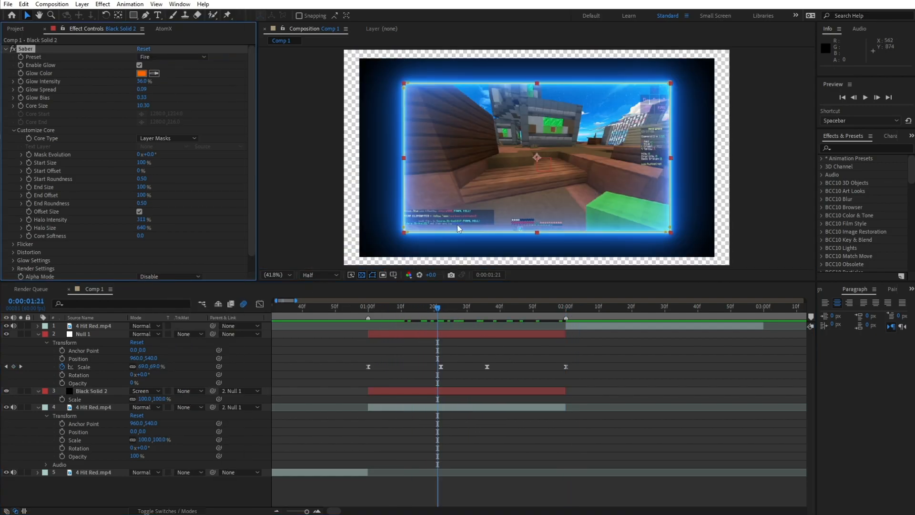
key(Page_Up)
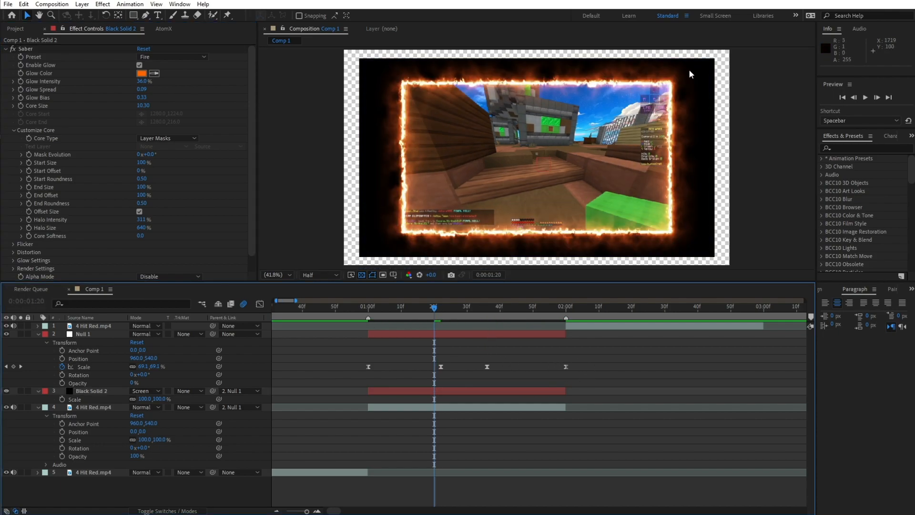
drag(435, 310, 441, 310)
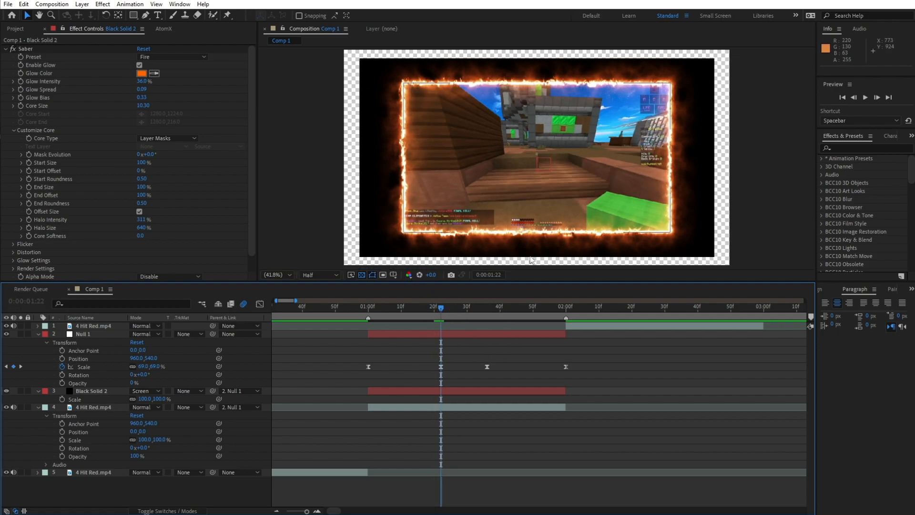
key(Page_Up)
key(Page_Up)
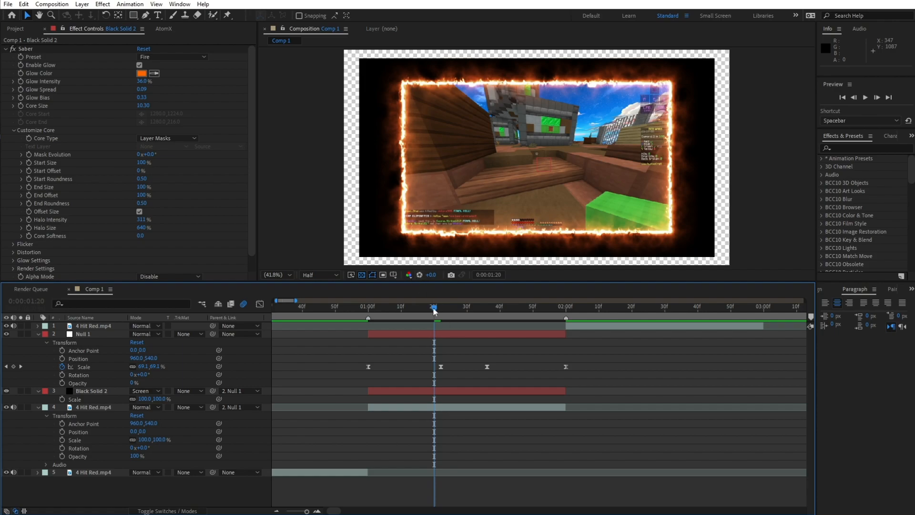
key(Page_Down)
key(Page_Down)
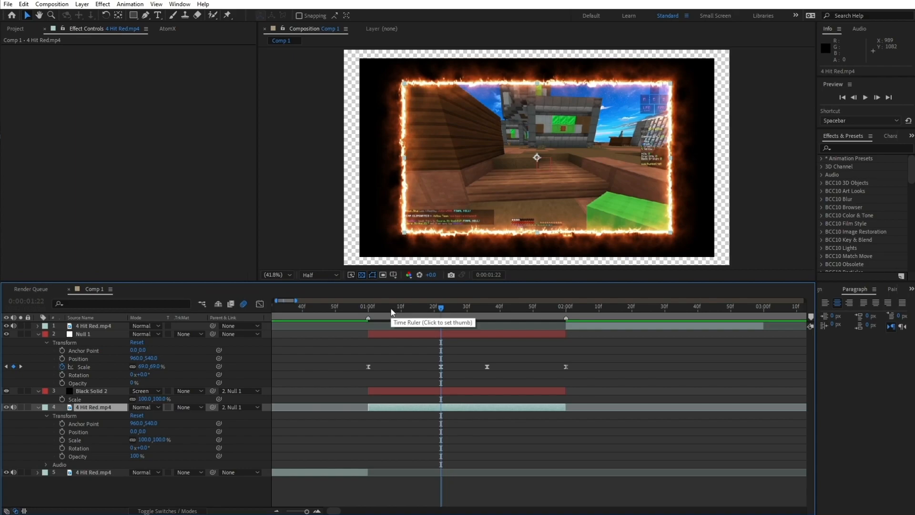
Duplicate the middle clip at 0:00:01:00, set the lower copy's parent to None and preview the result.
drag(392, 310, 369, 308)
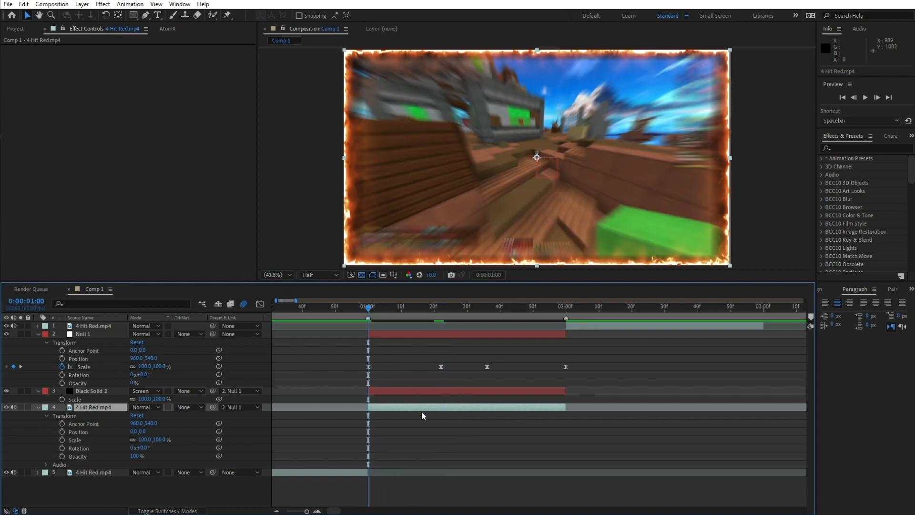
key(ctrl+d)
click(387, 415)
click(228, 415)
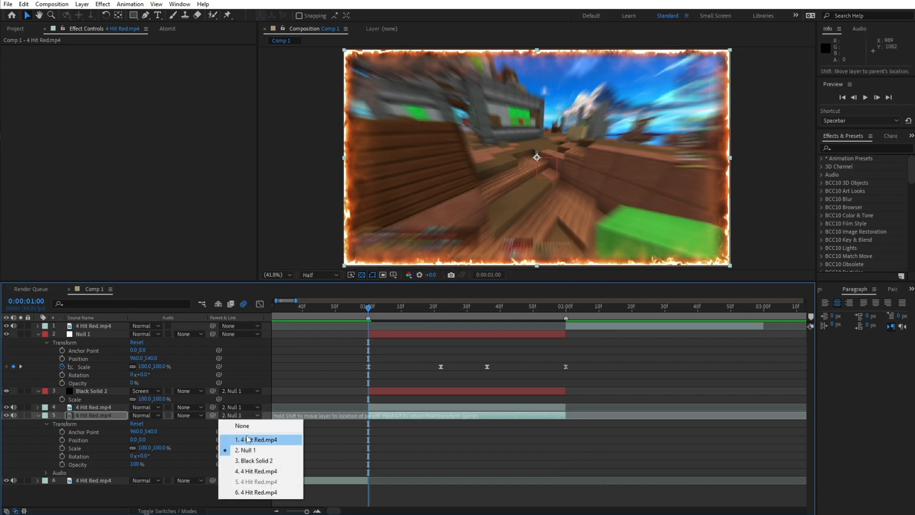
click(242, 425)
key(space)
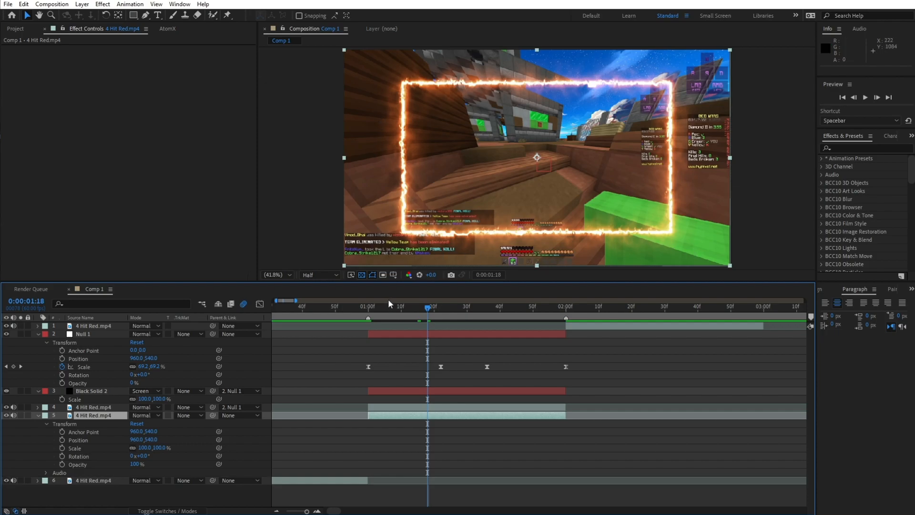
Try Lumetri Color on the full-size background copy with Saturation 0, Exposure -1.5 and a negative Vignette Amount.
drag(405, 312, 421, 313)
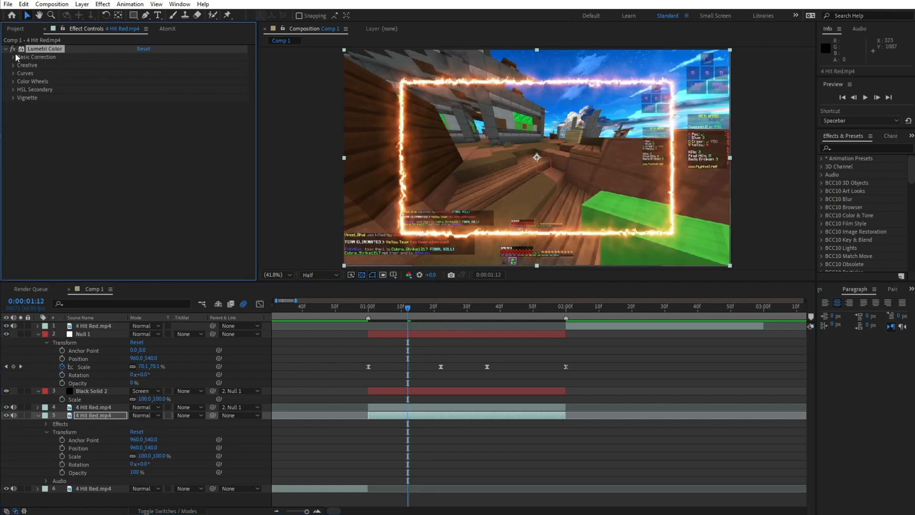
click(11, 57)
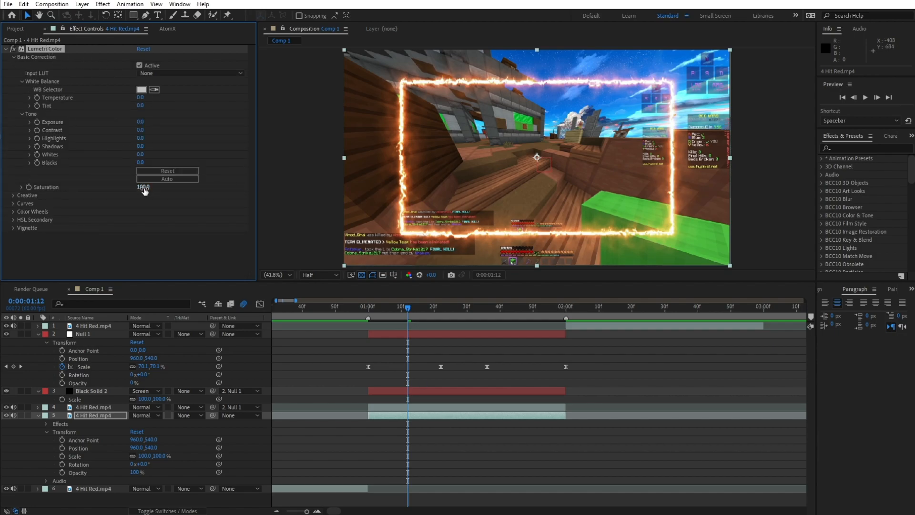
drag(135, 188, 87, 187)
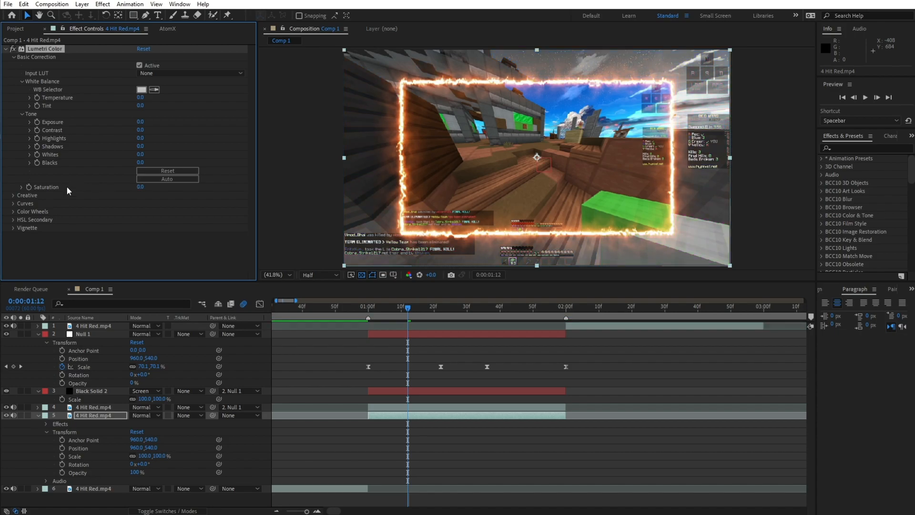
drag(138, 126, 137, 128)
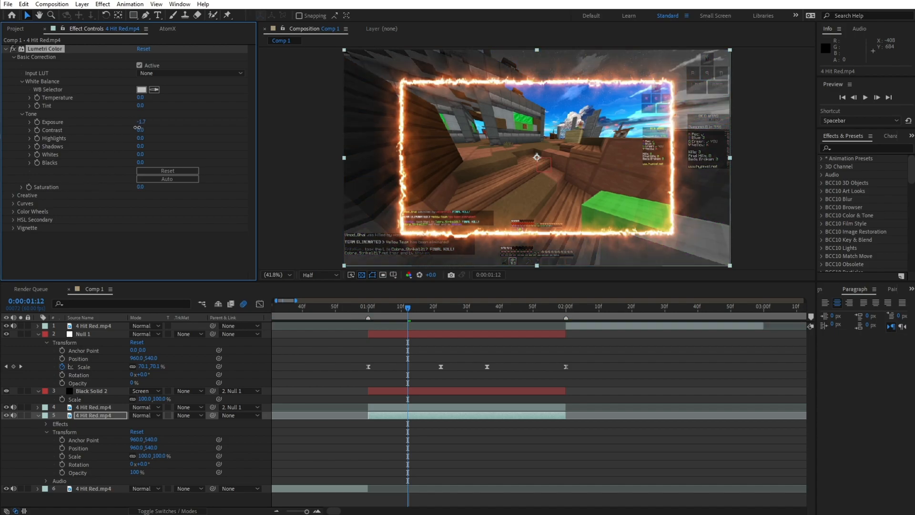
click(148, 122)
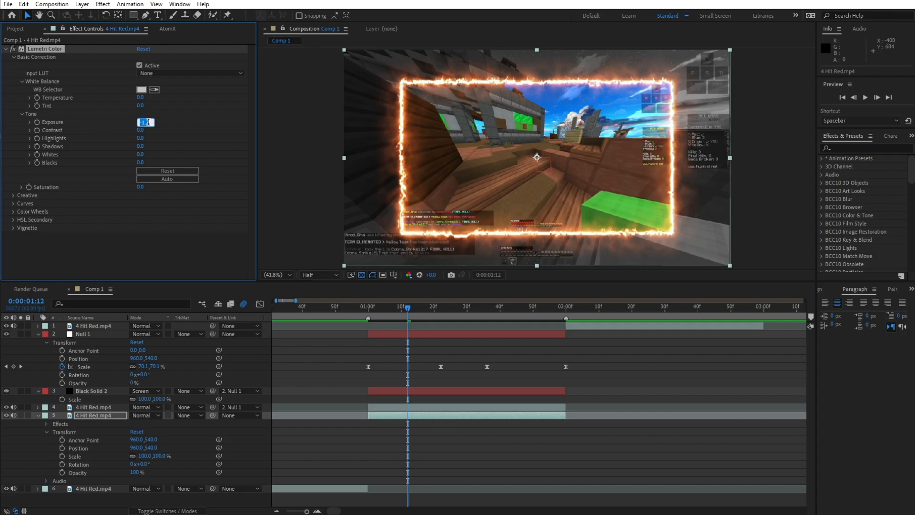
click(27, 228)
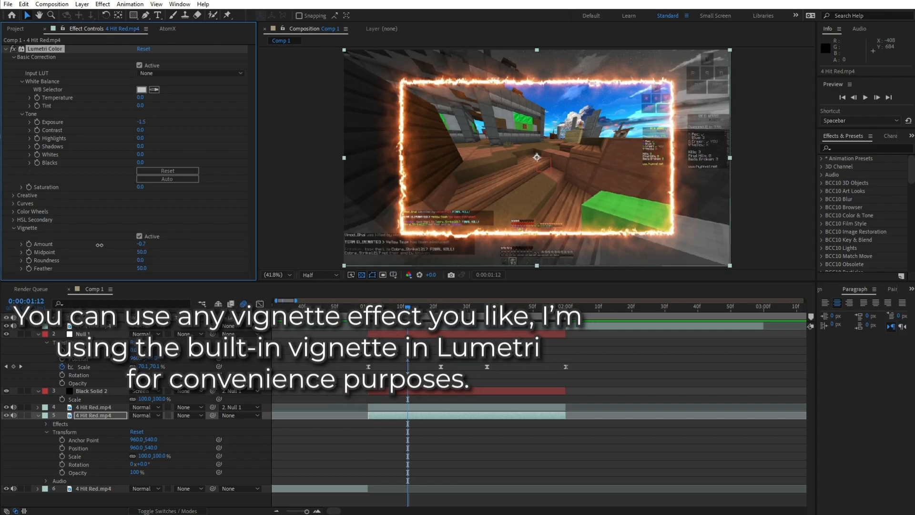
drag(100, 245, 100, 245)
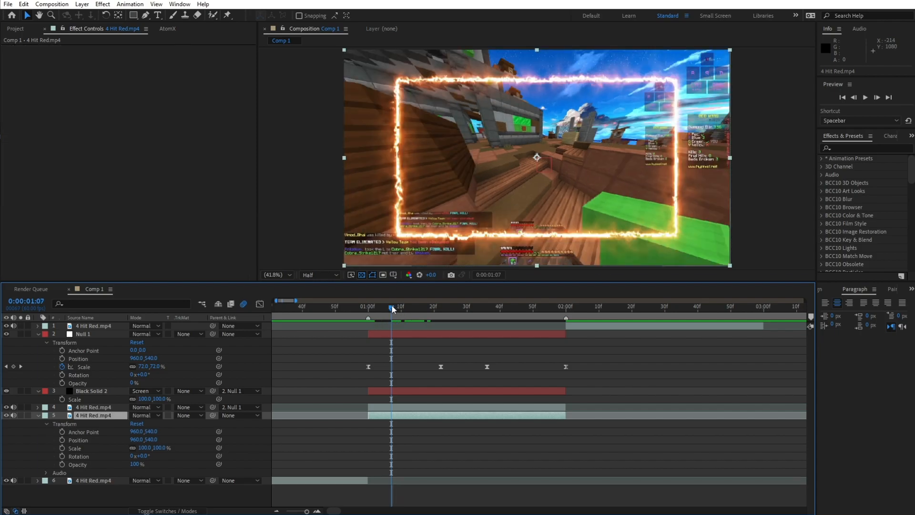
Apply the BCC Hue-Sat-Lightness effect to the full-size background copy.
drag(393, 308, 405, 309)
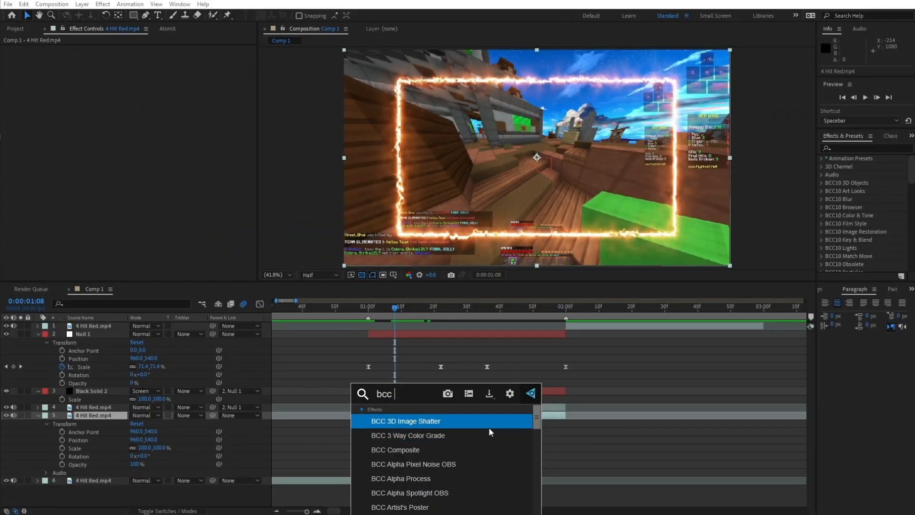
text(hu)
click(481, 422)
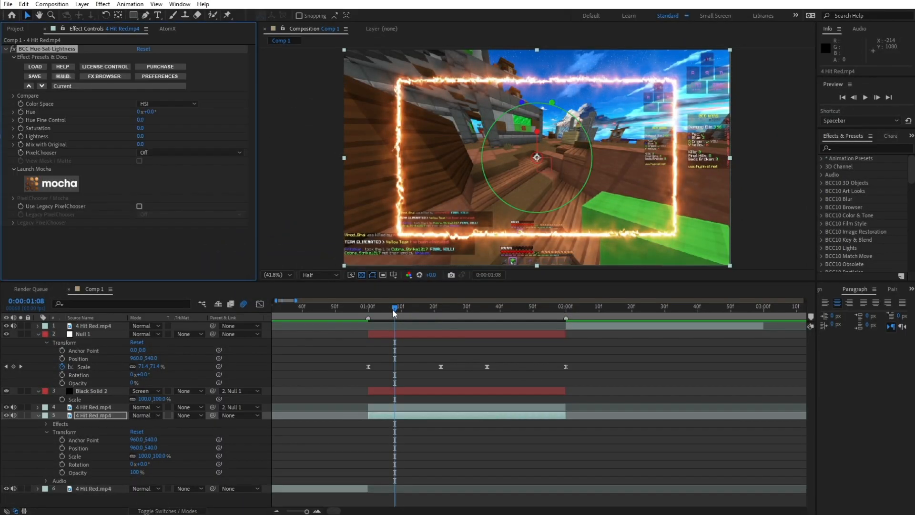
Keyframe the background copy's Hue from 0 at 0:00:01:00 to 2 full revolutions at 0:00:02:00 and preview the colour cycle.
drag(394, 311, 373, 305)
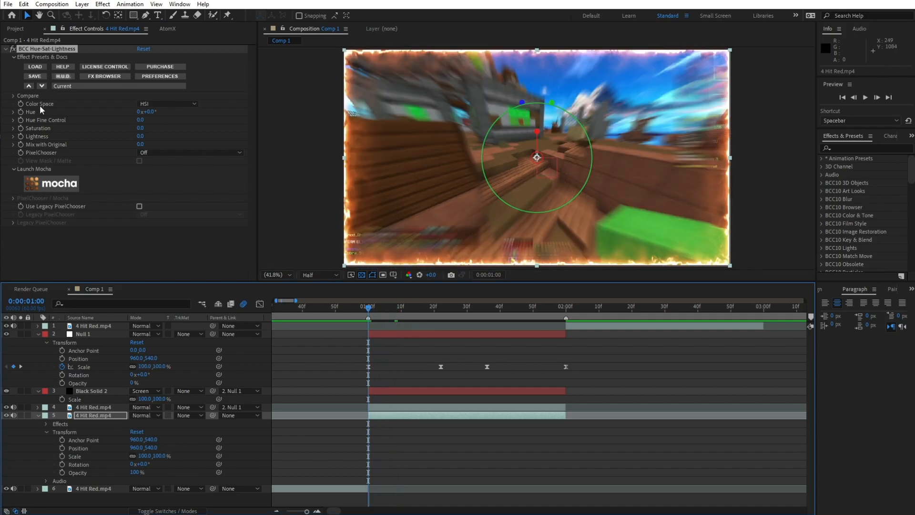
click(20, 112)
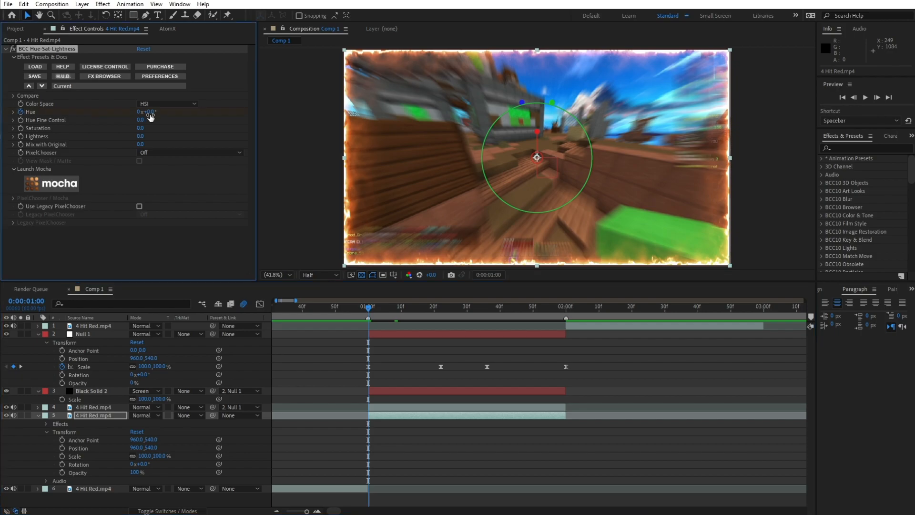
drag(535, 309, 566, 311)
click(140, 112)
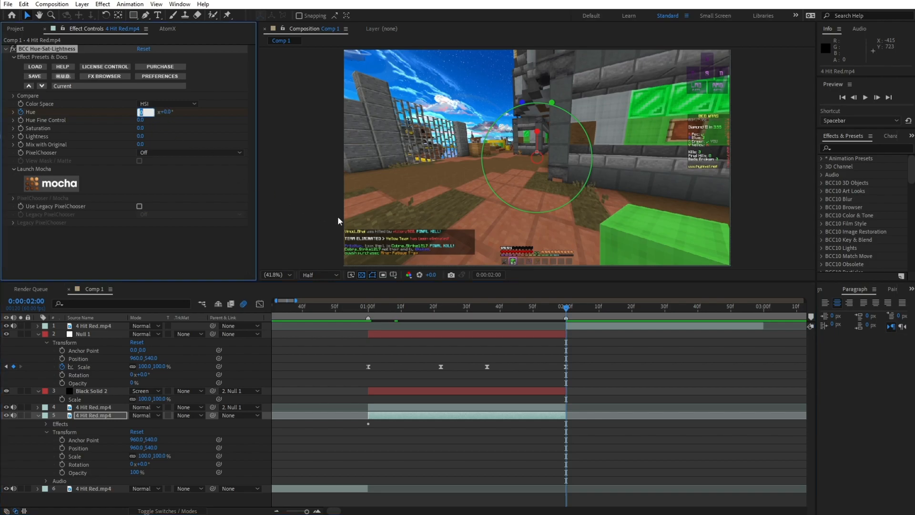
text(2)
key(Return)
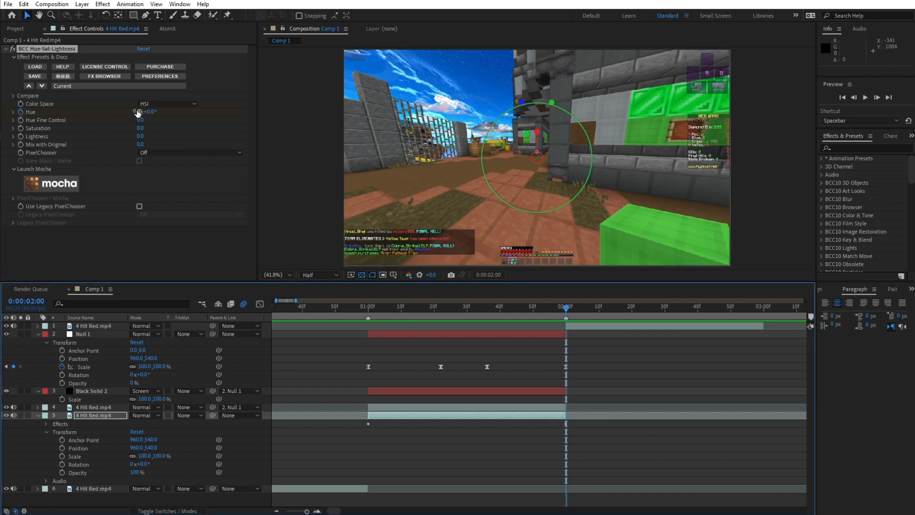
click(366, 306)
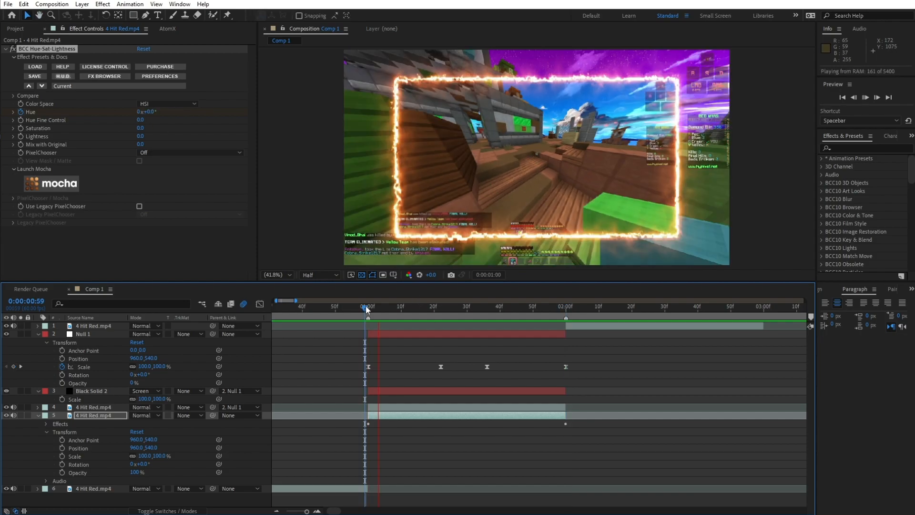
drag(366, 306, 444, 307)
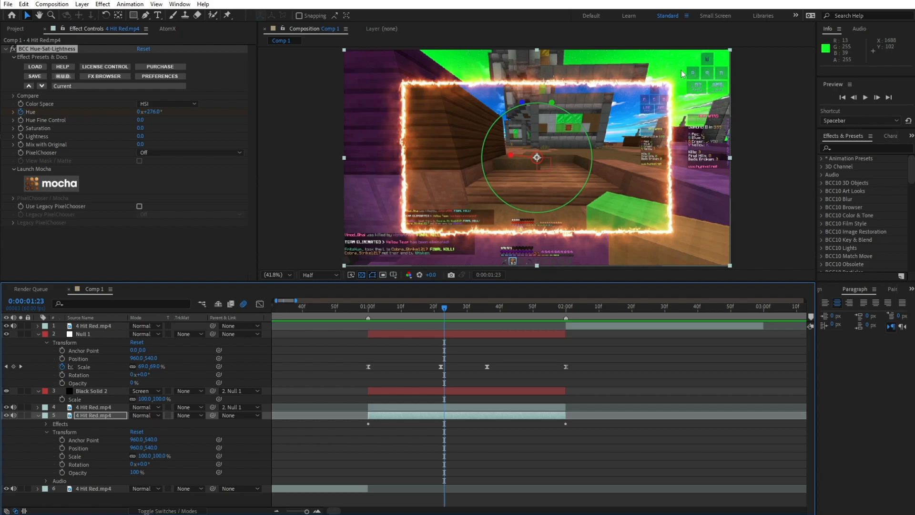
Add Lumetri Color to the hue-shifted background copy with a darkening vignette and Saturation 74, and preview the result.
click(404, 306)
click(432, 408)
click(437, 416)
key(ctrl+space)
text(lumetri)
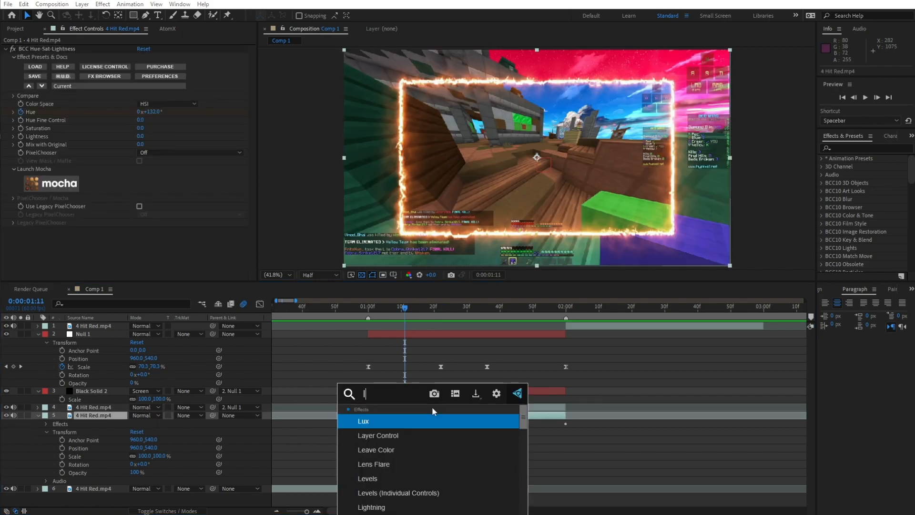
key(Return)
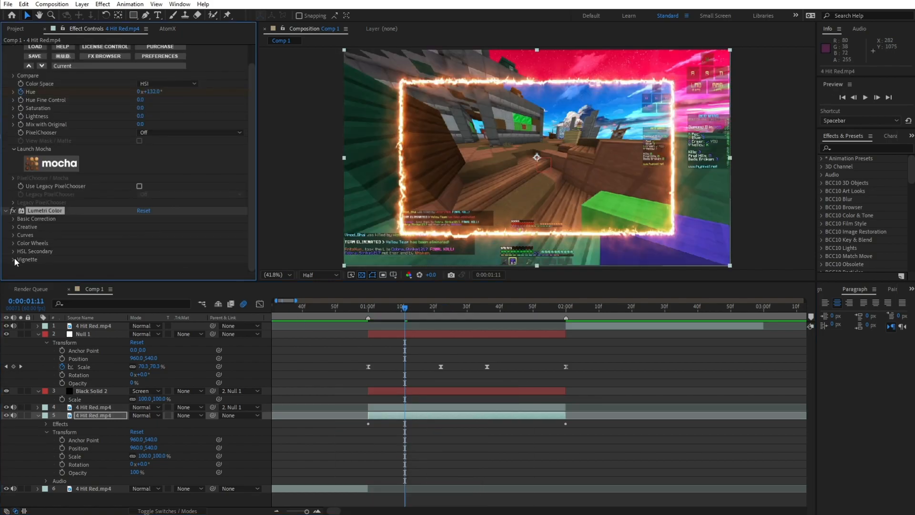
click(15, 259)
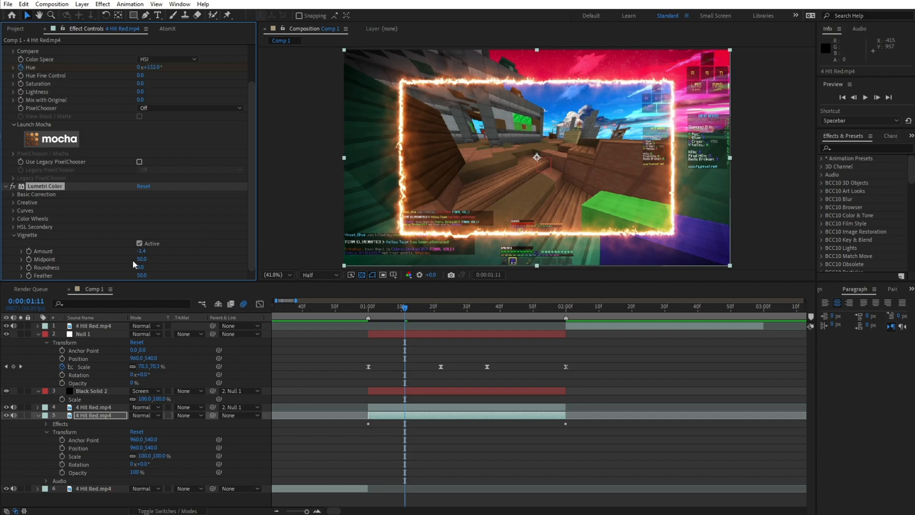
drag(142, 275, 124, 275)
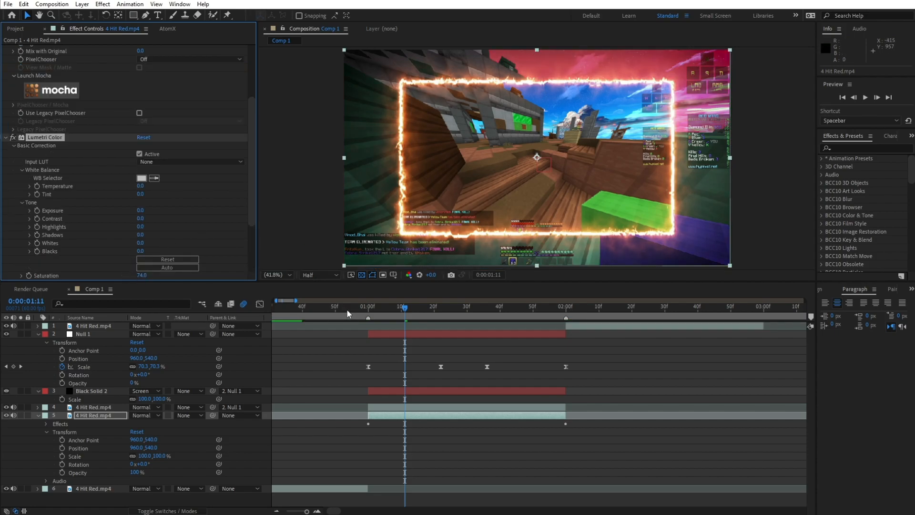
click(364, 310)
key(space)
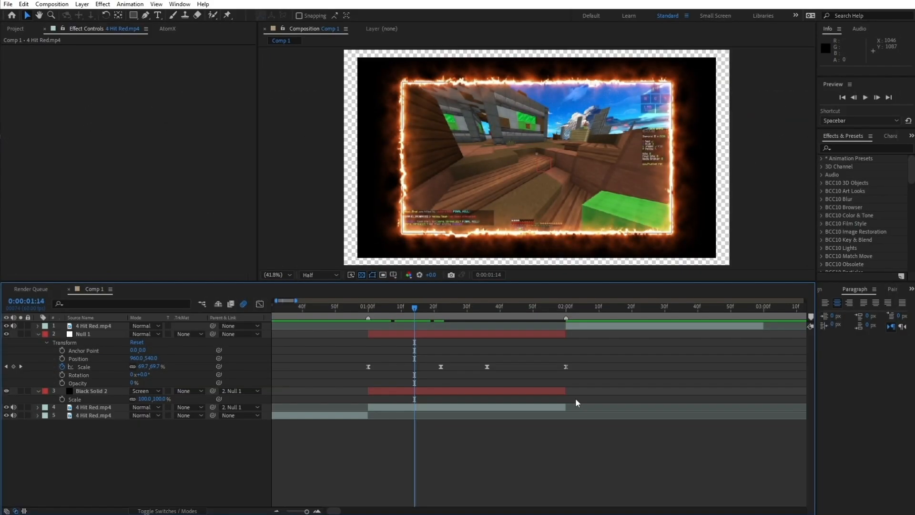
Create a white (FFFFFF) solid at composition size, 1920 x 1080 px.
right_click(576, 397)
mouse_move(683, 288)
click(717, 308)
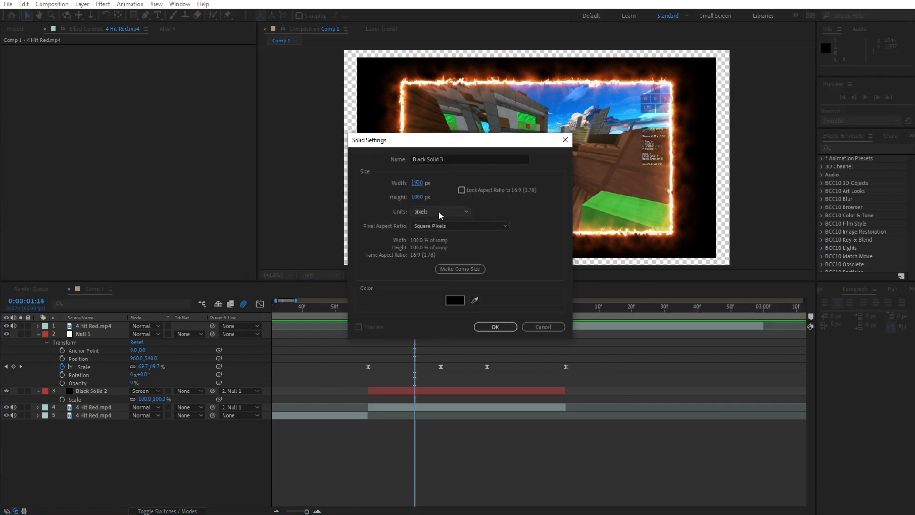
click(458, 300)
click(599, 287)
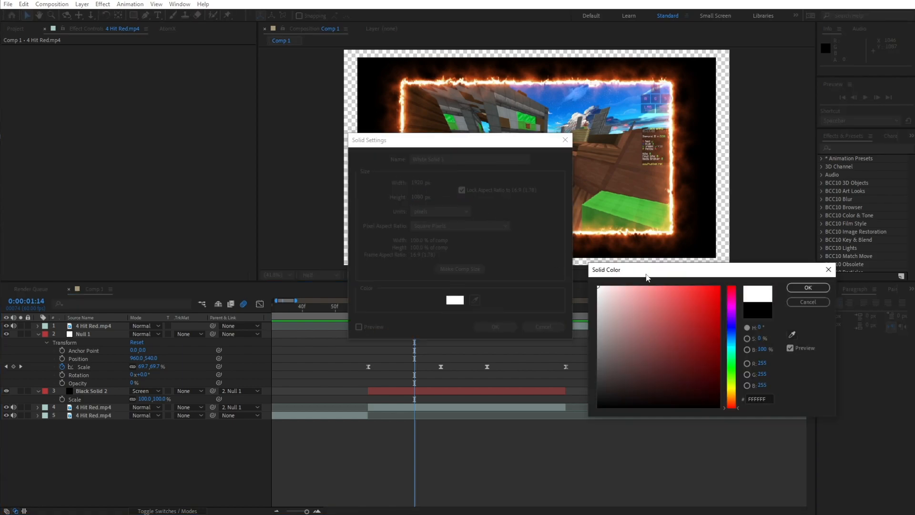
click(818, 289)
key(Return)
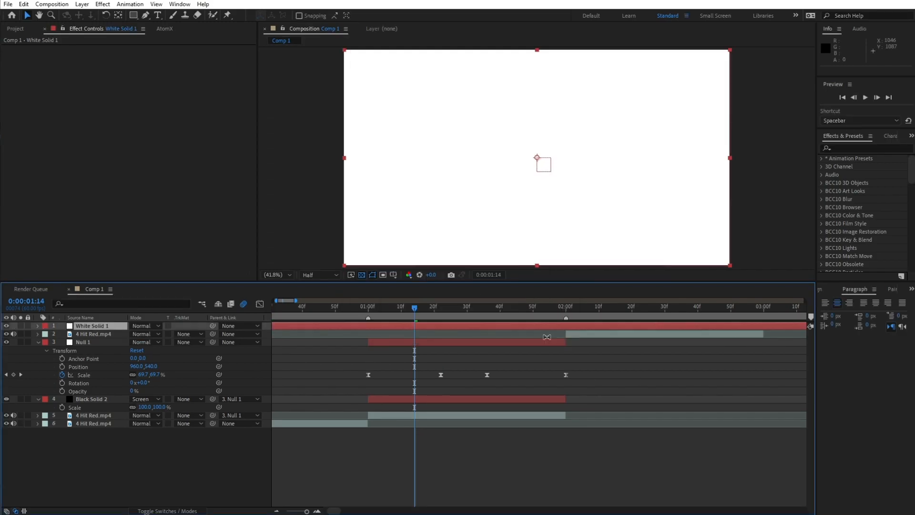
Move the white solid down the layer stack to just below the shrunken middle clip.
key(ctrl+[)
key(ctrl+[)
key(ctrl+[)
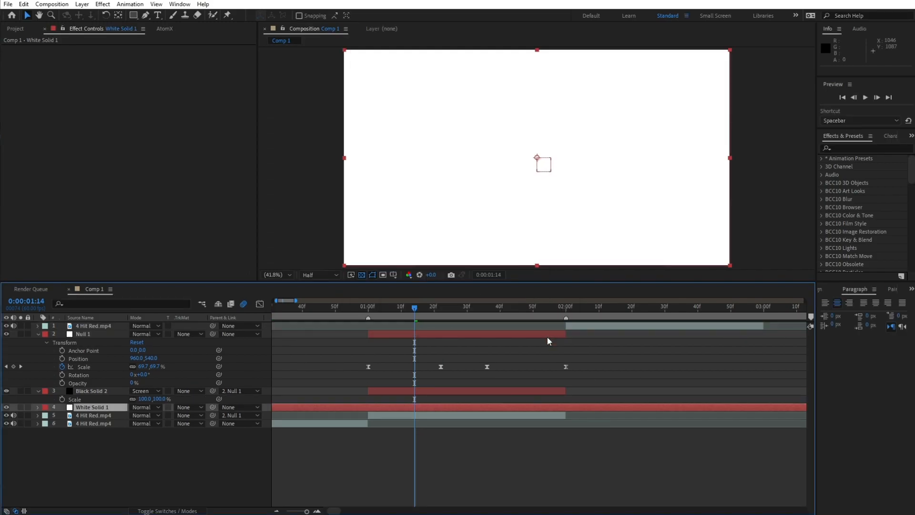
key(ctrl+[)
Split the white solid at 0:00:01:00 and 0:00:02:00, keeping only the part between the two cuts.
click(368, 308)
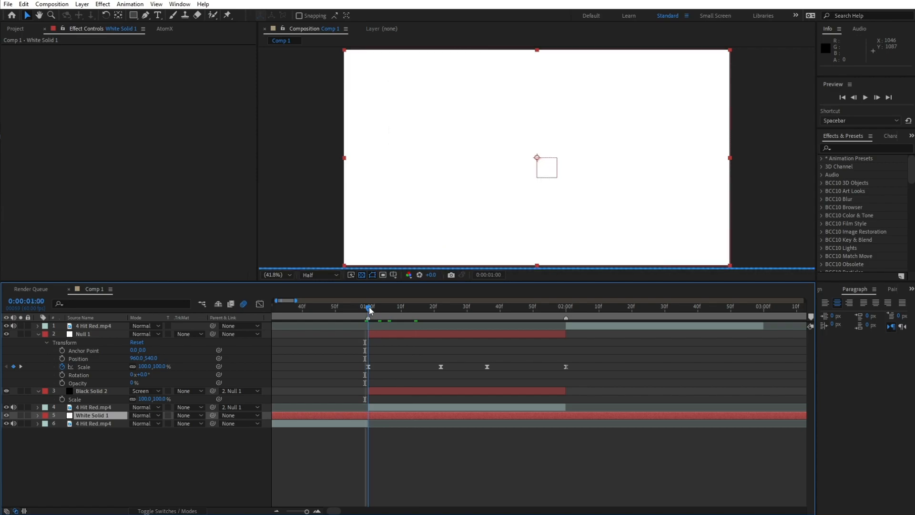
key(ctrl+shift+d)
click(565, 308)
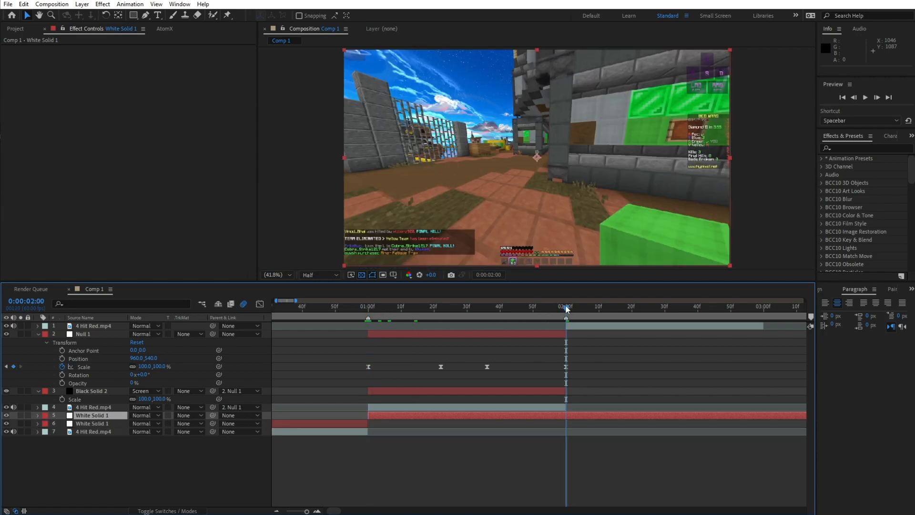
key(ctrl+shift+d)
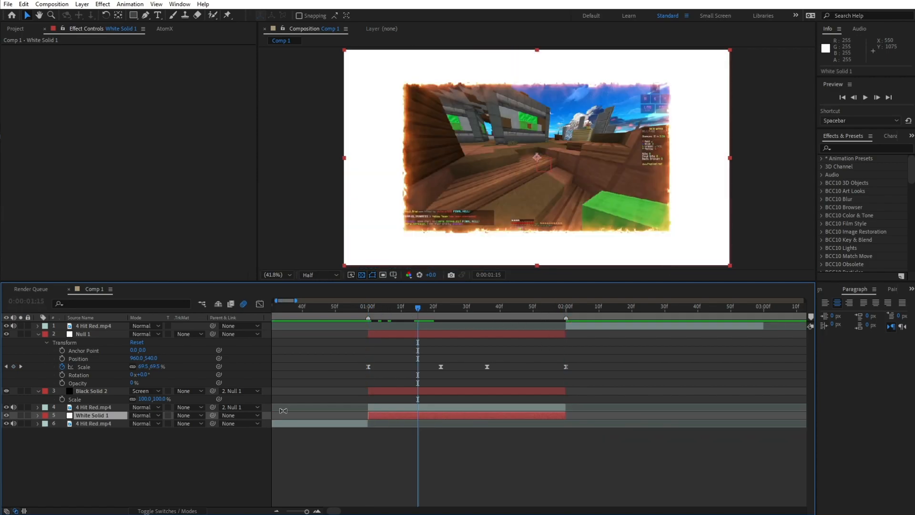
Apply Lumetri Color to the white solid with Vignette Amount -5 and Feather 100, and preview the zoom over it.
key(ctrl+space)
text(lumetr)
click(436, 419)
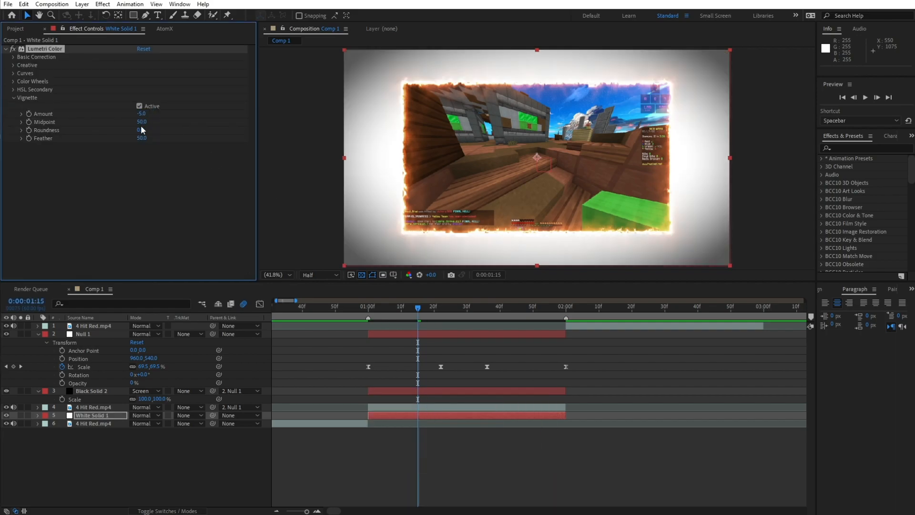
click(141, 138)
text(100)
key(Return)
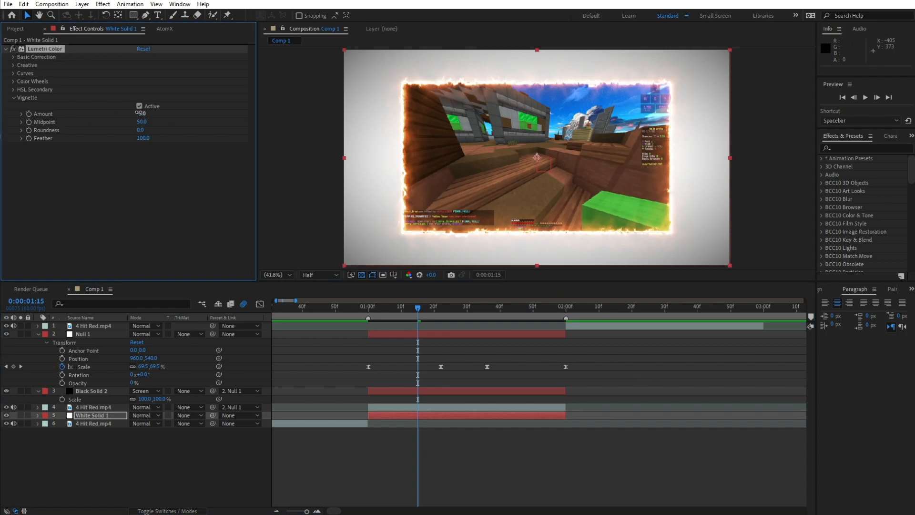
click(391, 308)
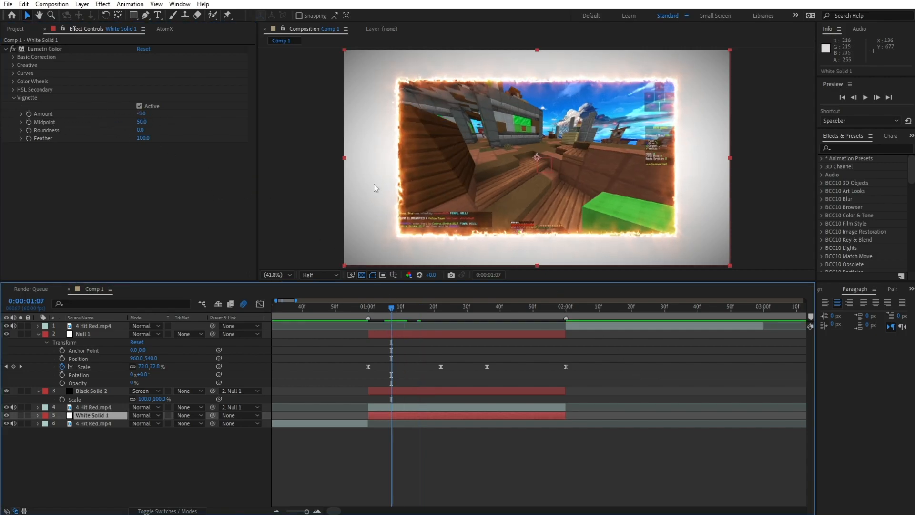
click(242, 234)
drag(400, 310, 435, 309)
click(359, 308)
key(space)
Apply the BCC Film Damage effect to the white solid.
key(ctrl+space)
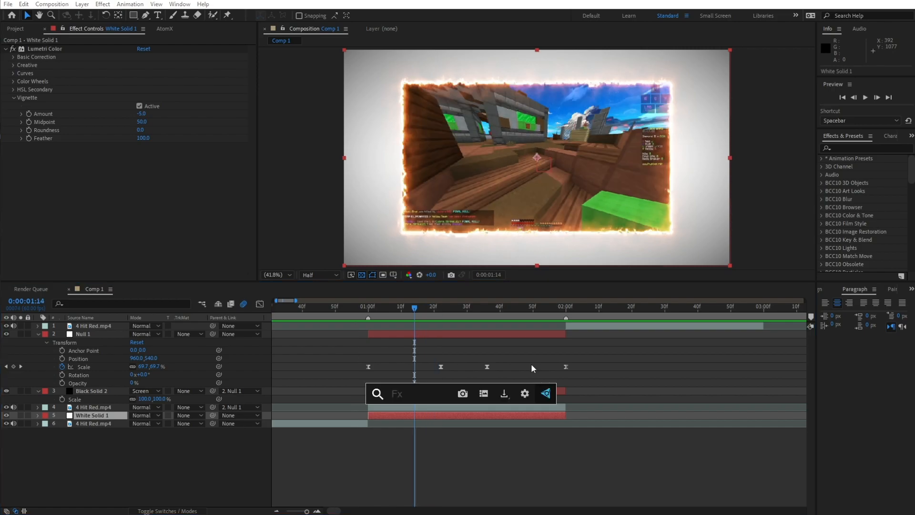
text(f)
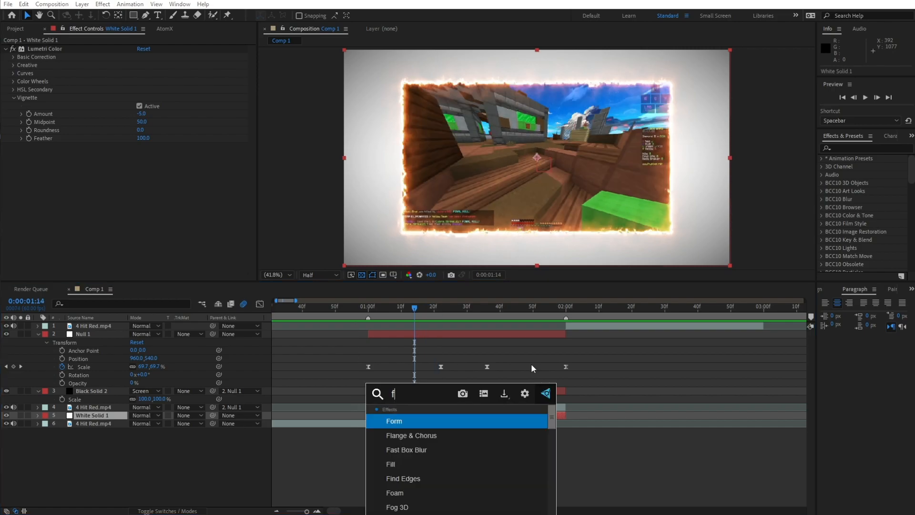
text(ilmda)
click(468, 422)
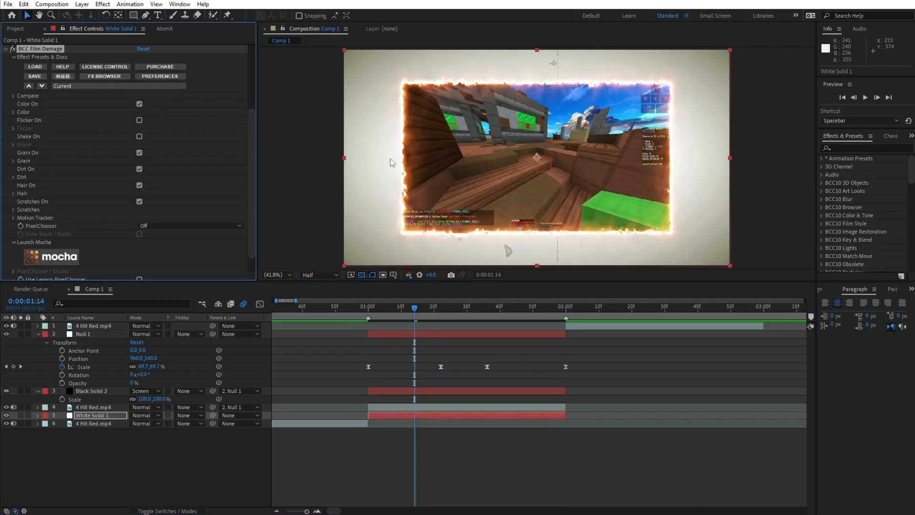
Turn off the Film Damage colour and set its Scratch Density to 3.50.
click(140, 104)
click(141, 104)
click(141, 104)
click(13, 209)
drag(144, 203, 149, 204)
Preview the zoom over the film-damaged background from before 0:00:01:00 through 0:00:02:12.
click(367, 307)
key(space)
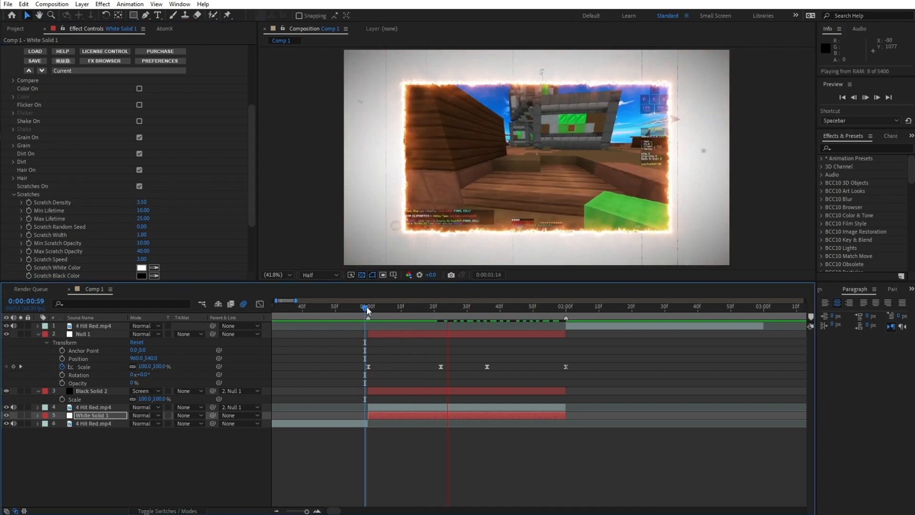
click(360, 307)
key(space)
drag(371, 307, 571, 308)
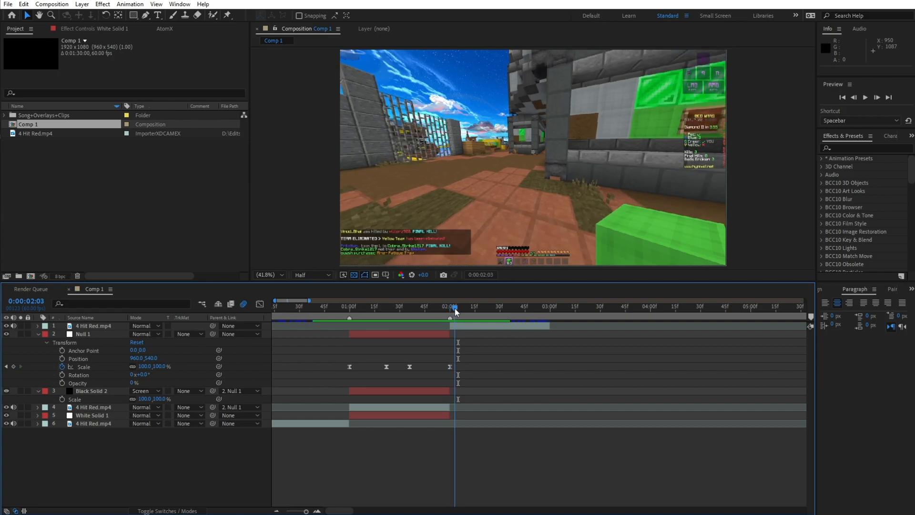
drag(454, 308, 470, 307)
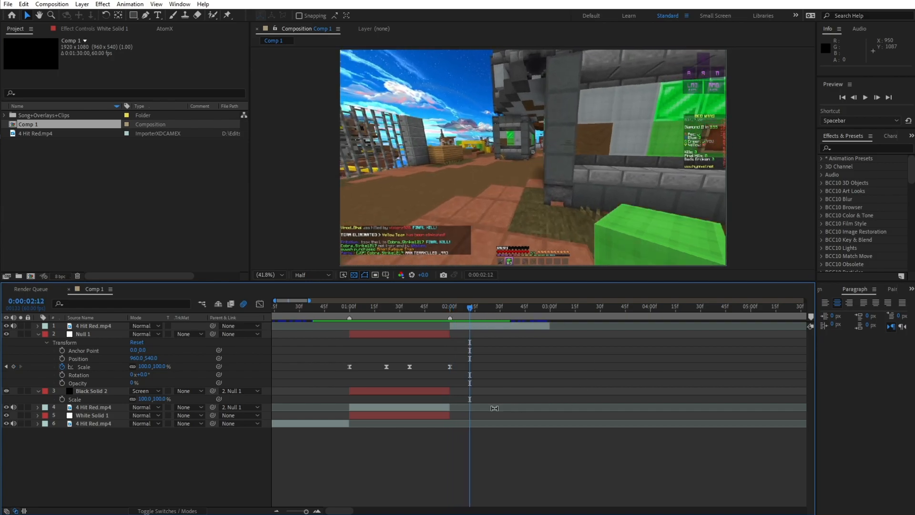